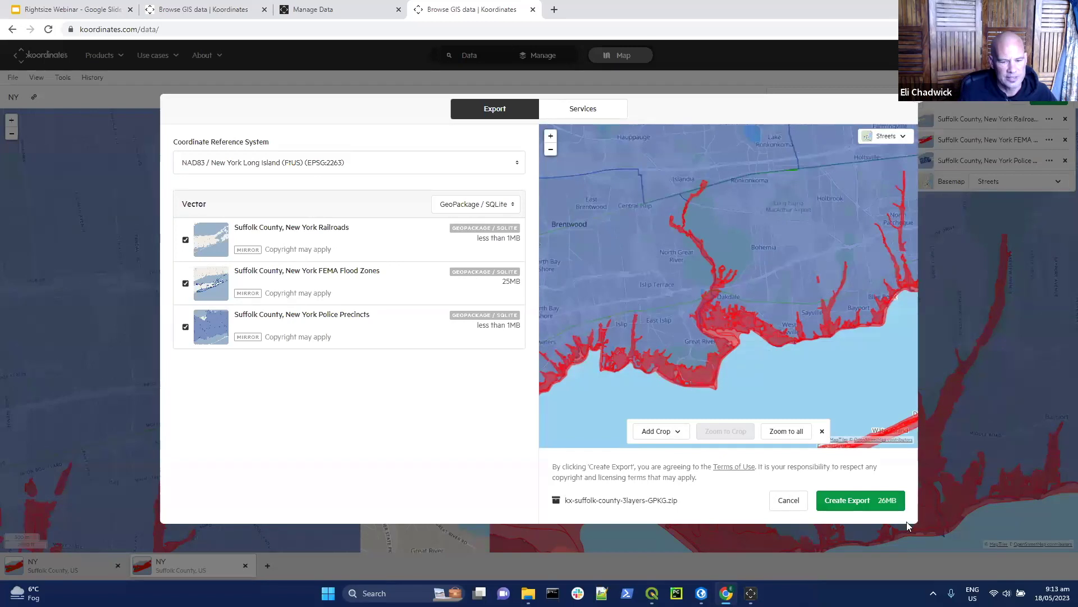
Exclude the FEMA Flood Zones and Police Precincts layers and create a GeoPackage / SQLite export of only Suffolk County, New York Railroads.
left_click(185, 283)
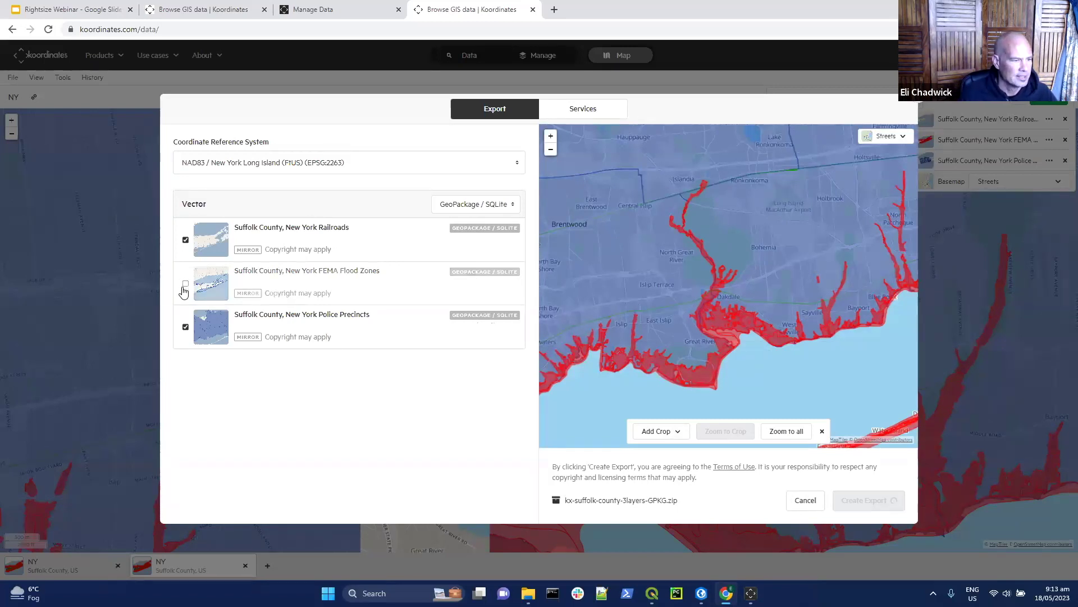
left_click(185, 326)
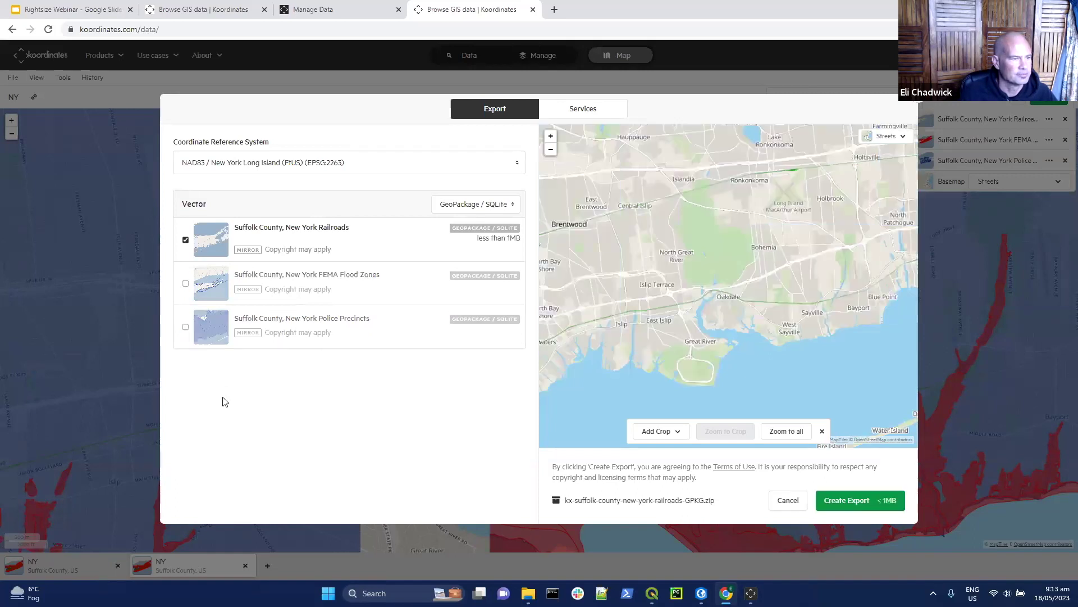
left_click(872, 501)
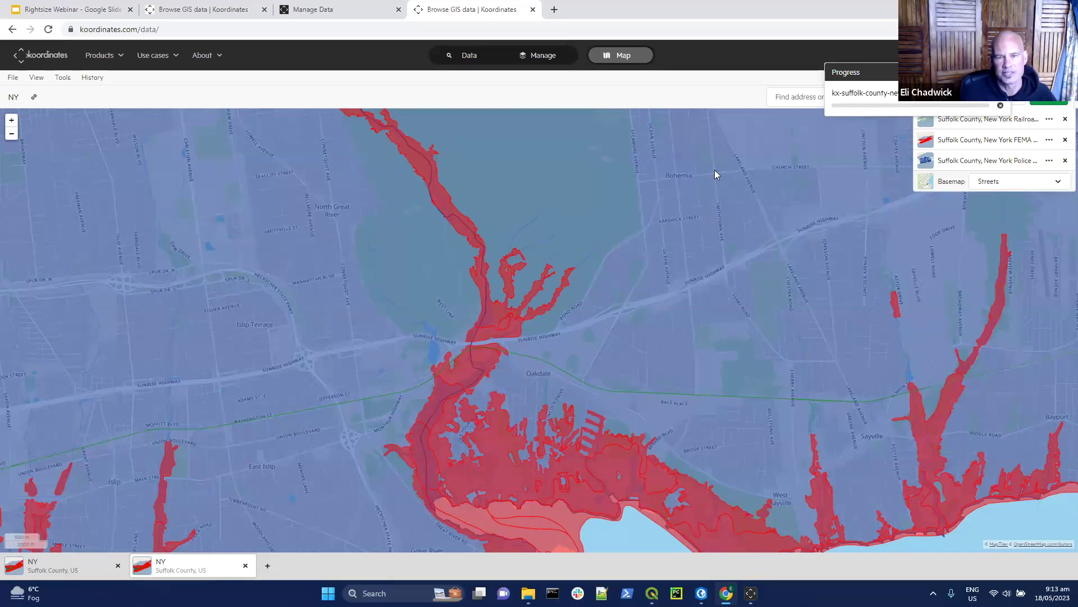
Switch to File Explorer and view the contents of kx-suffolk-county-new-york-railroads-GPKG.zip in Downloads.
left_click(472, 56)
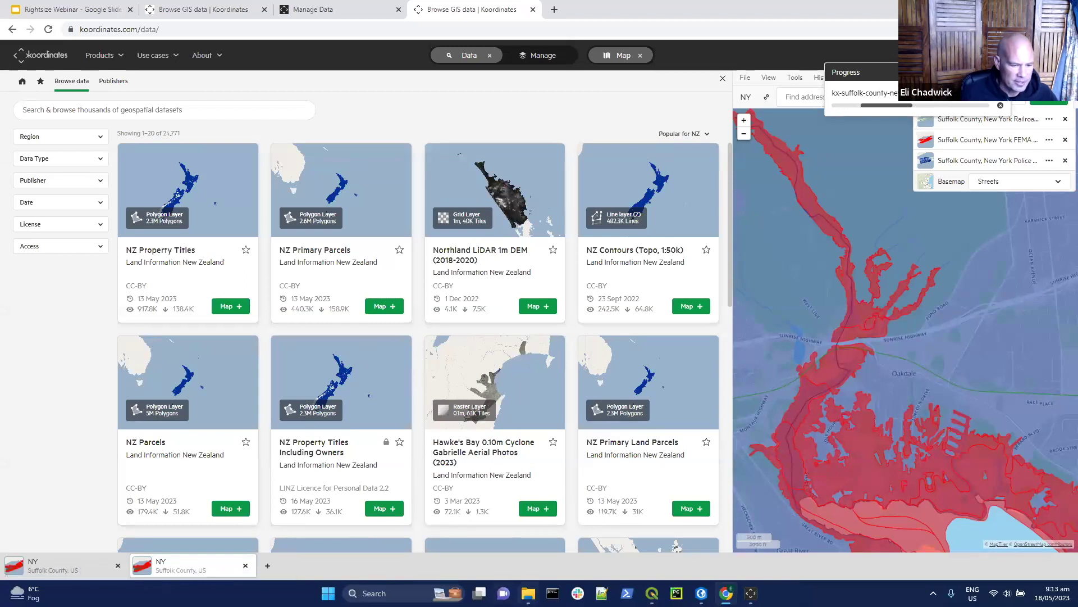
mouse_move(528, 594)
left_click(527, 538)
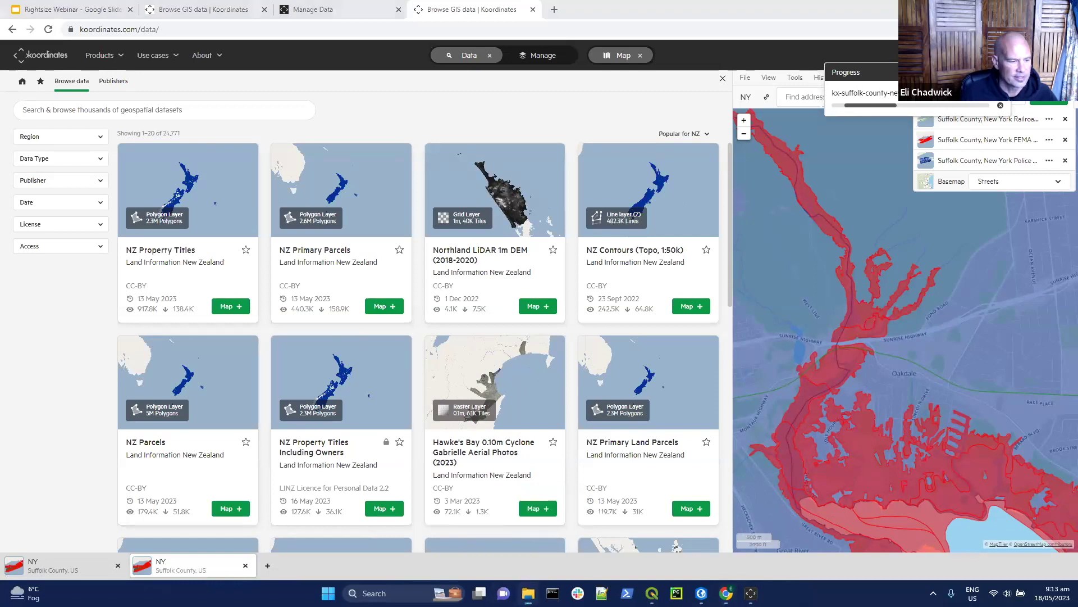
left_click(52, 143)
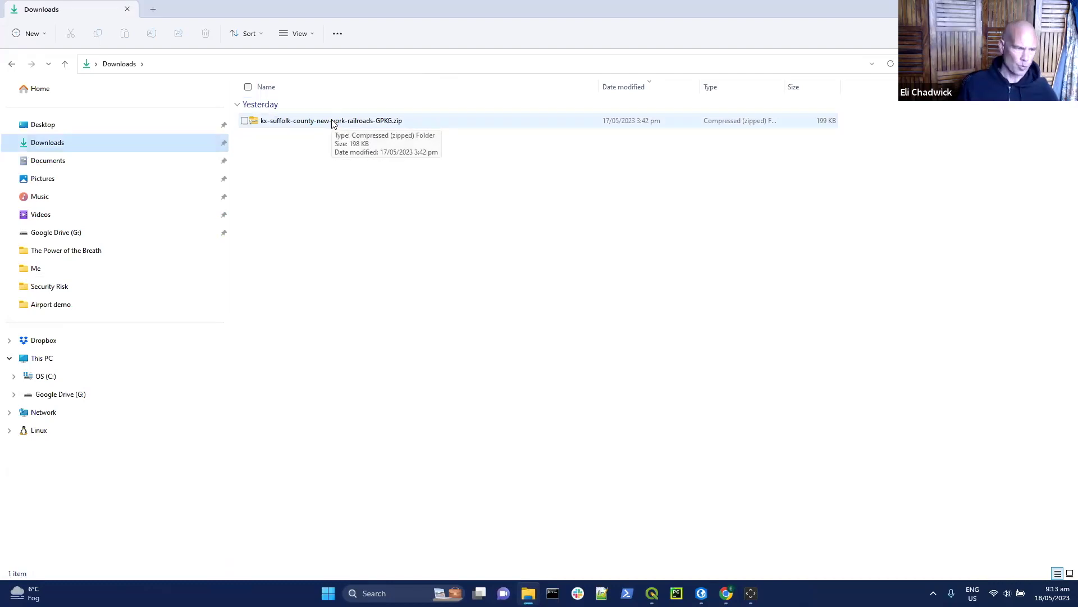
double_click(332, 121)
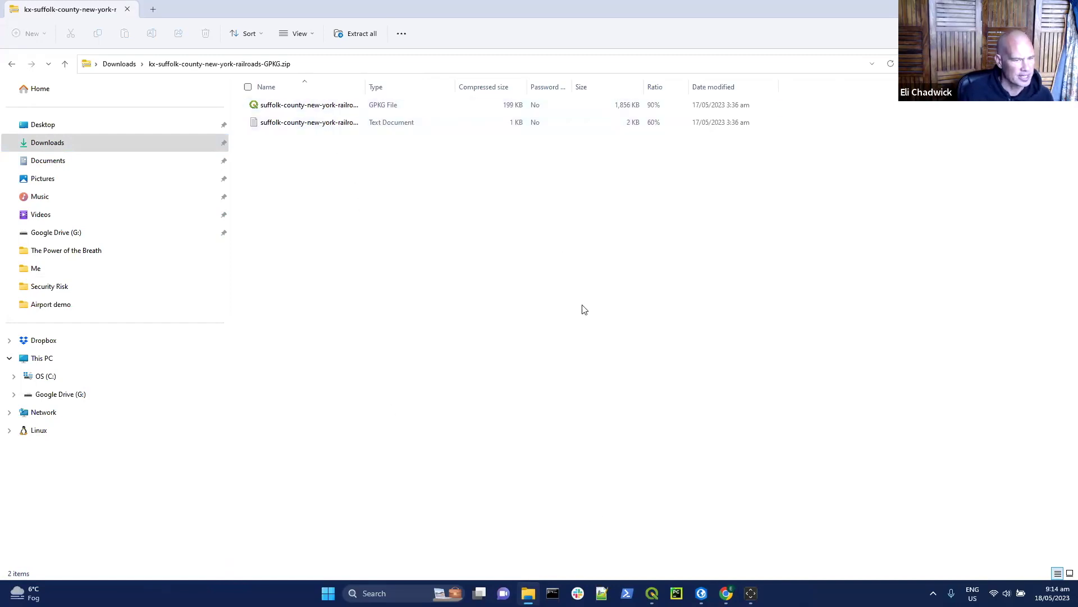
Return to the Koordinates browser window, reopen the map's export settings and review the available coordinate reference systems.
key("alt+Tab")
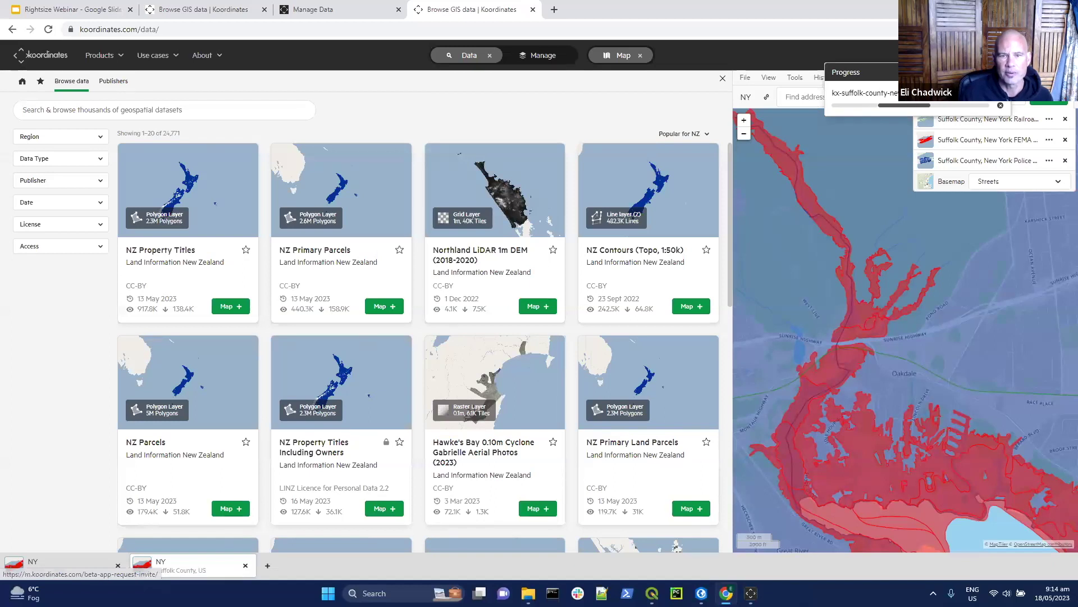
key("ctrl+a")
left_click(596, 126)
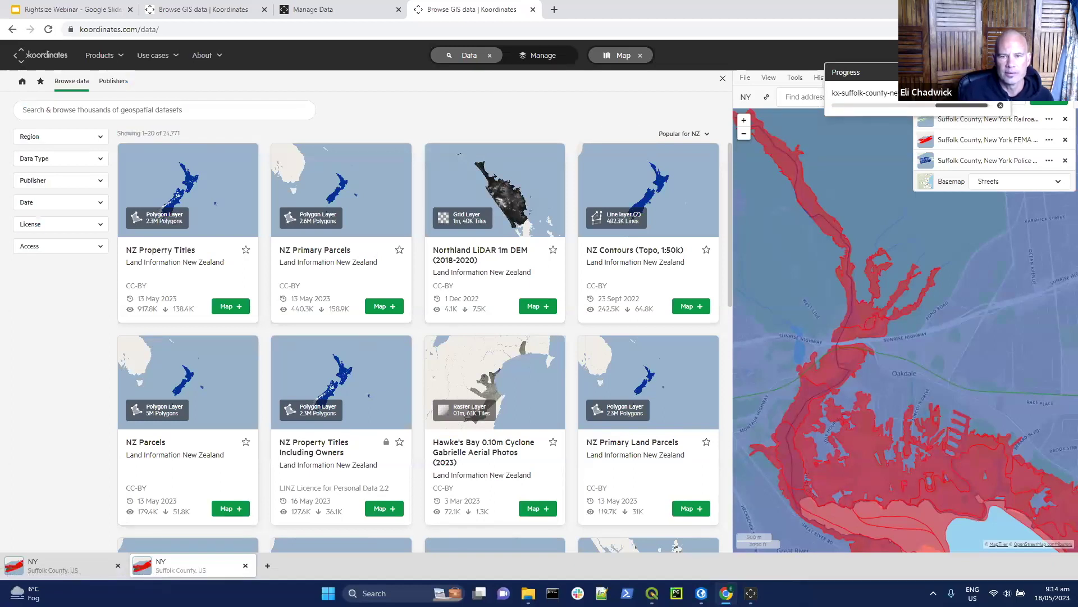
left_click(1048, 100)
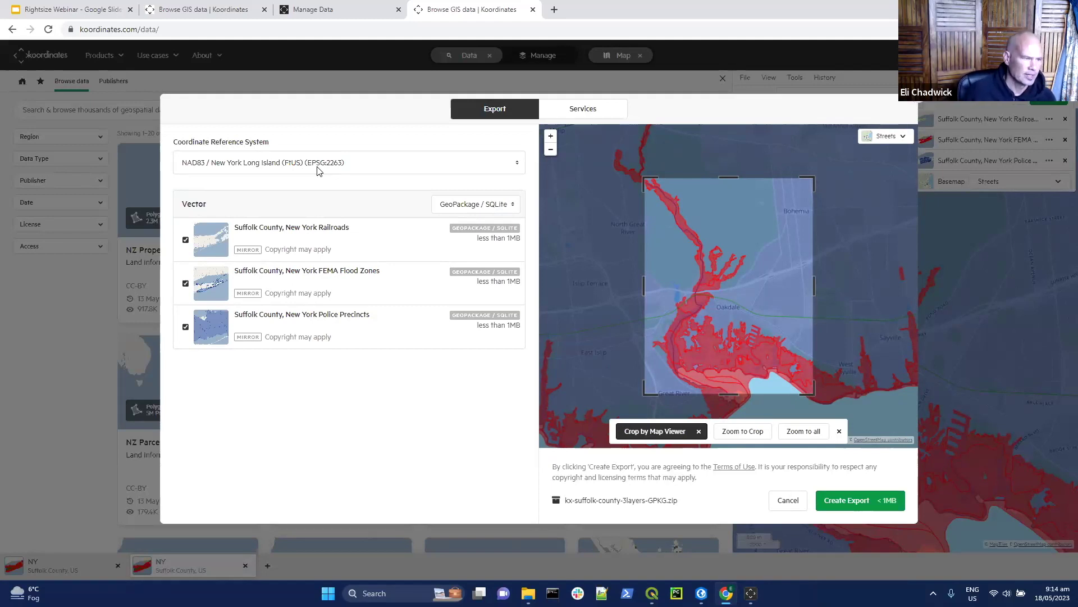
left_click(517, 164)
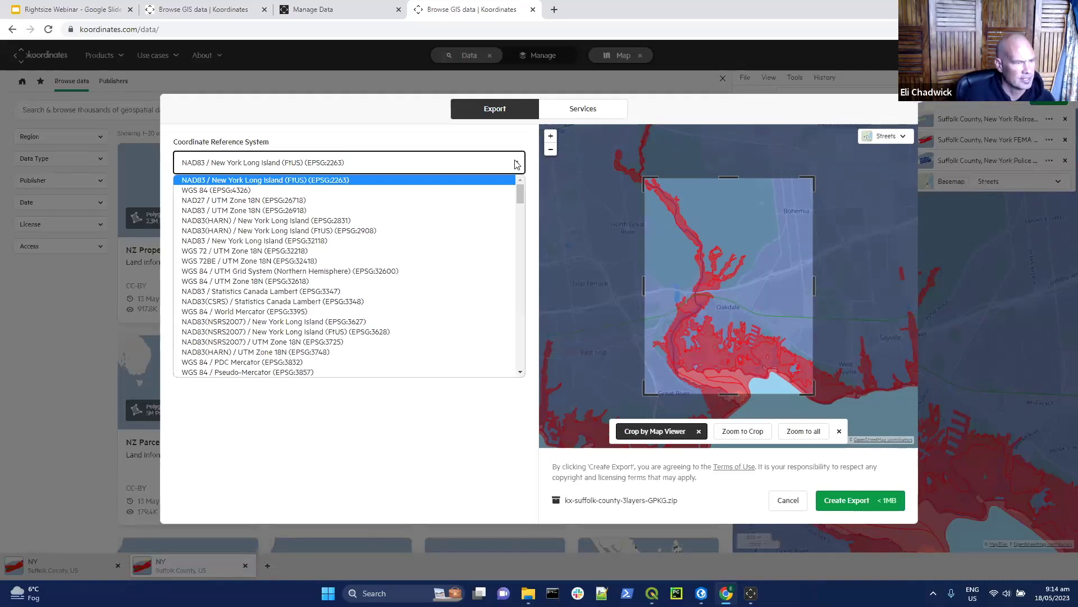
left_click(517, 164)
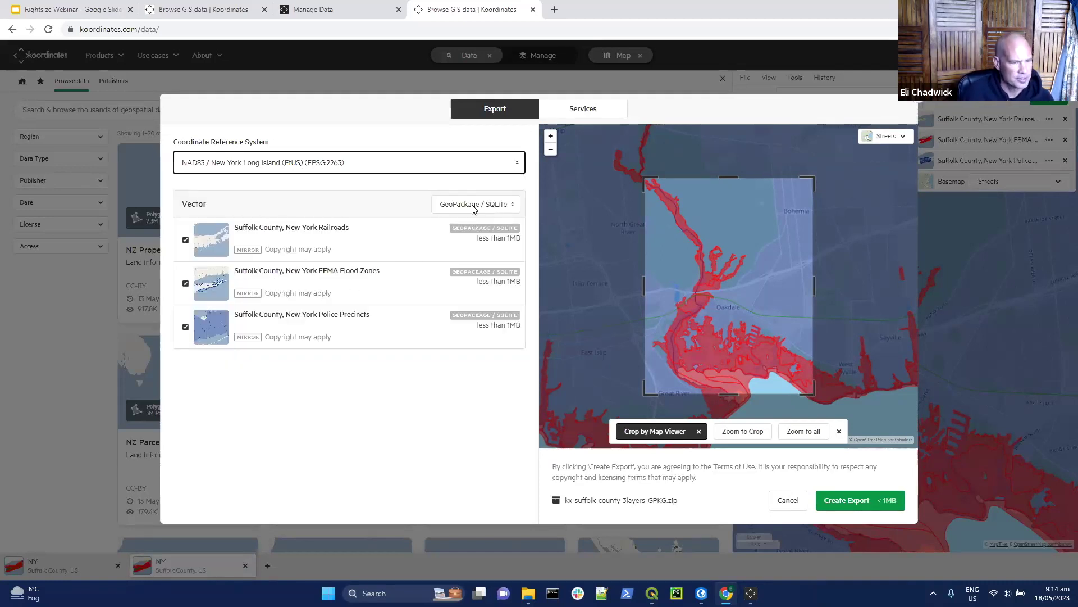
Review the available vector export formats and close the export settings without creating an export.
left_click(511, 205)
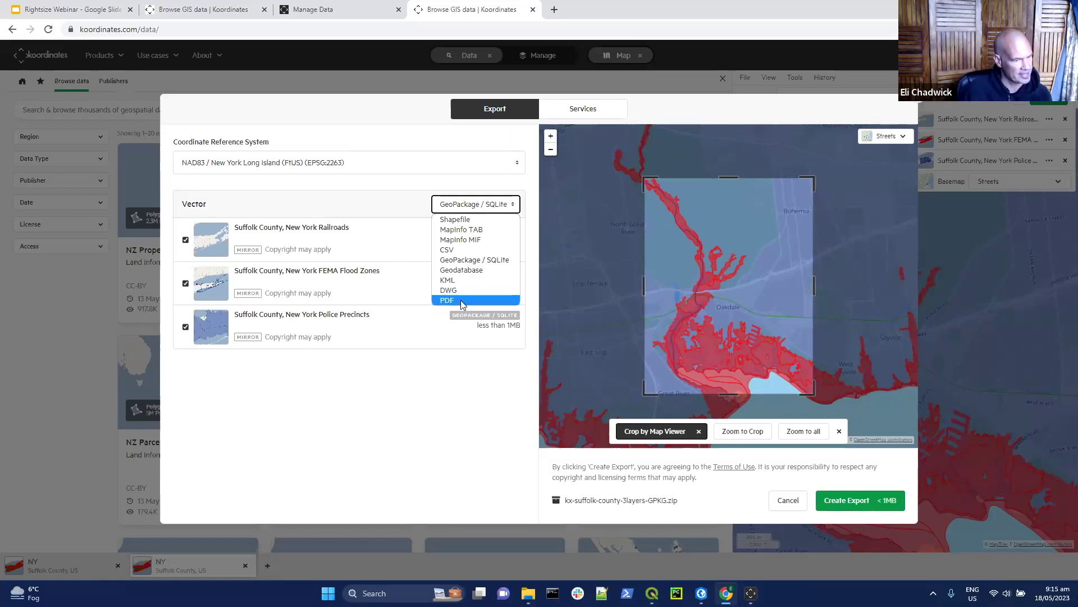
left_click(442, 183)
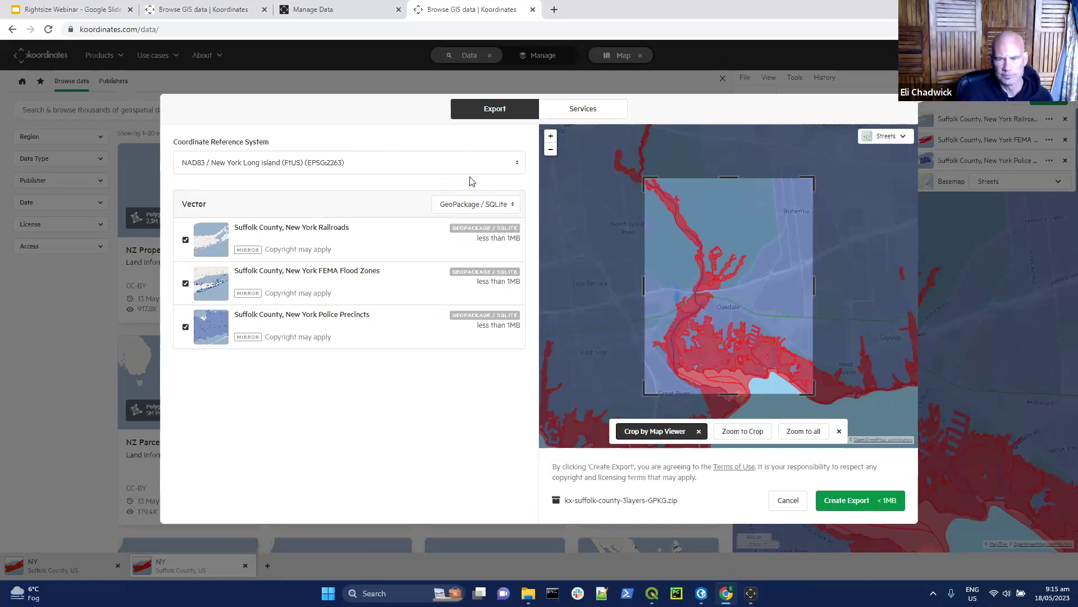
left_click(848, 93)
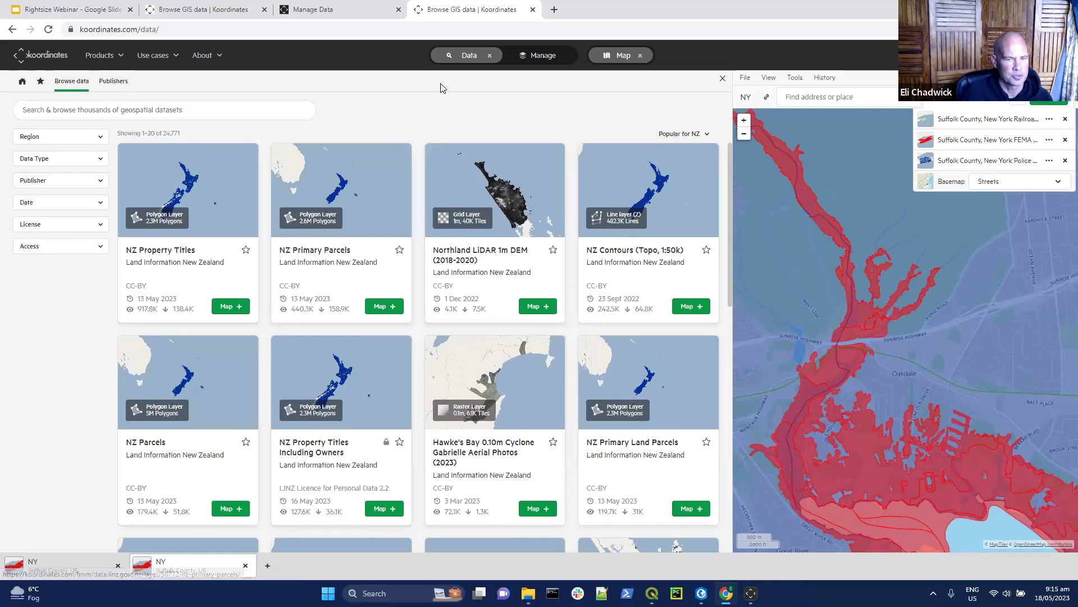
Examine the Koordinates Demo site settings, including the site details, icons, custom branding and navigation links.
left_click(329, 11)
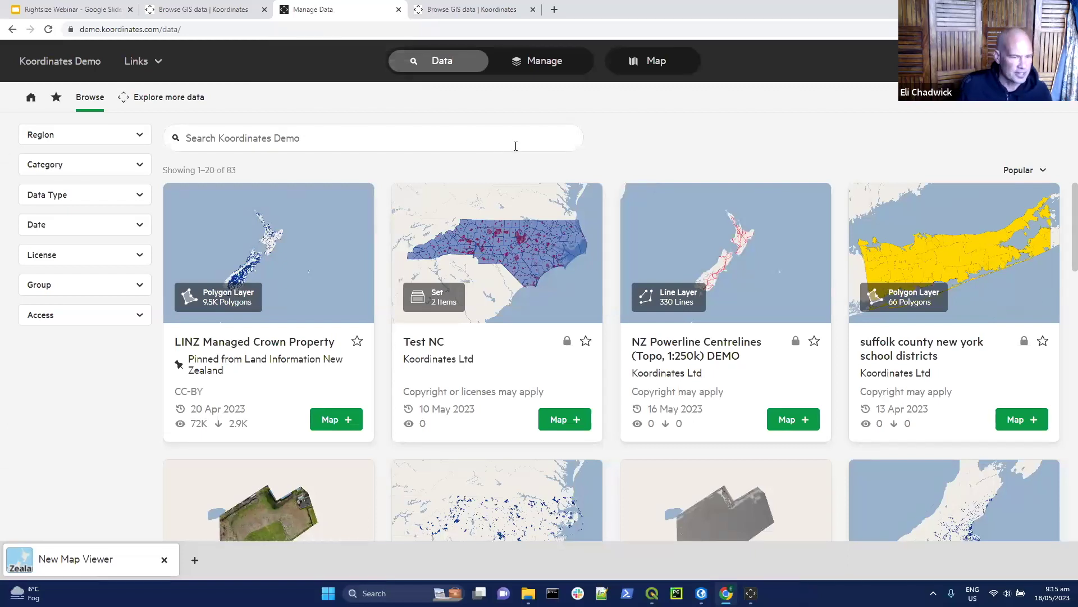
left_click(543, 63)
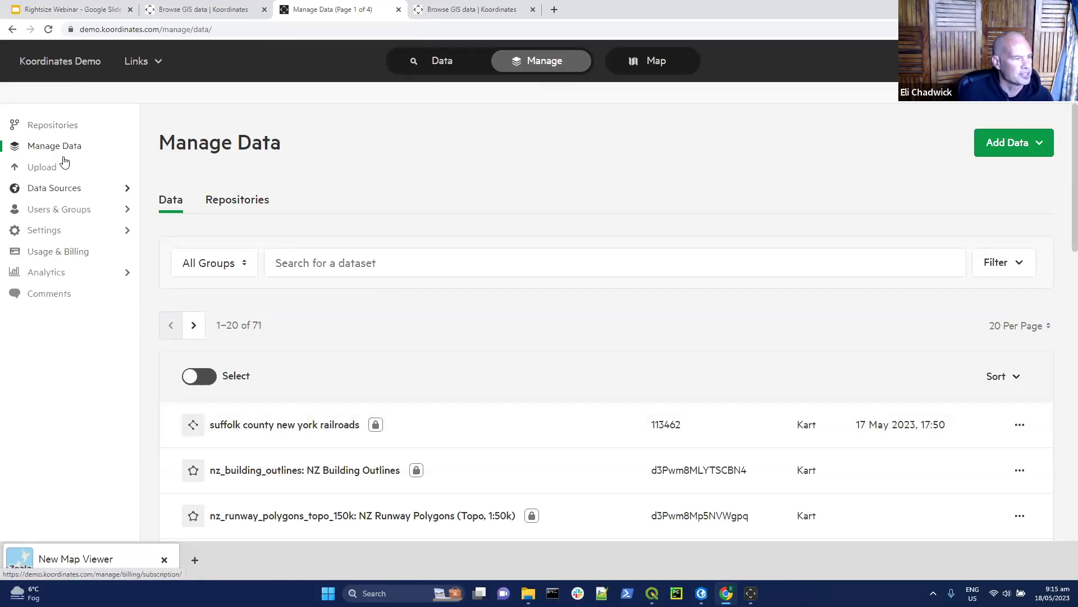
left_click(45, 233)
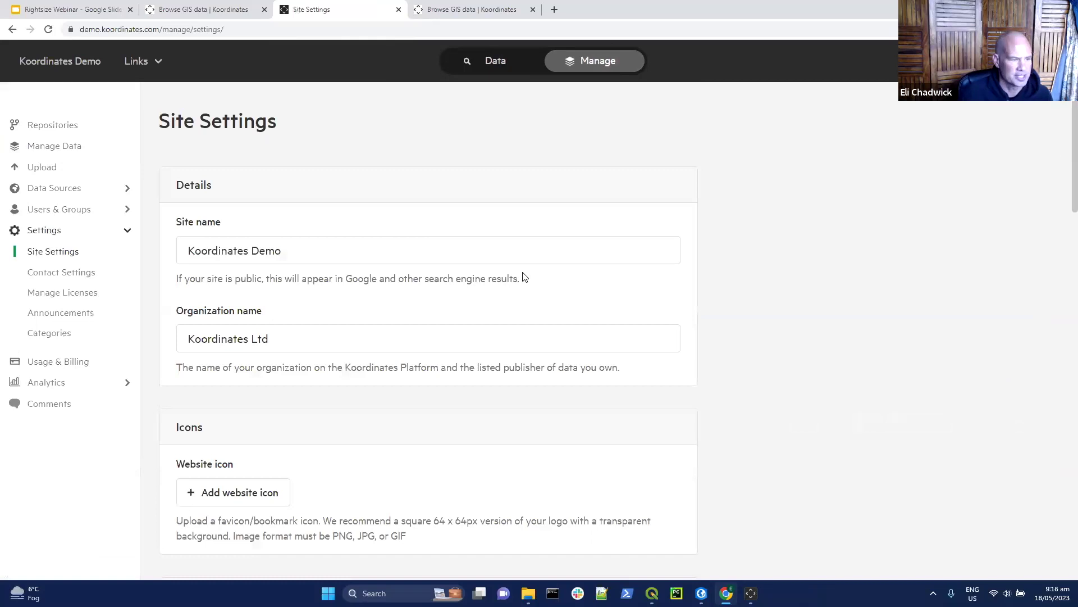
scroll(524, 276, "down", 3)
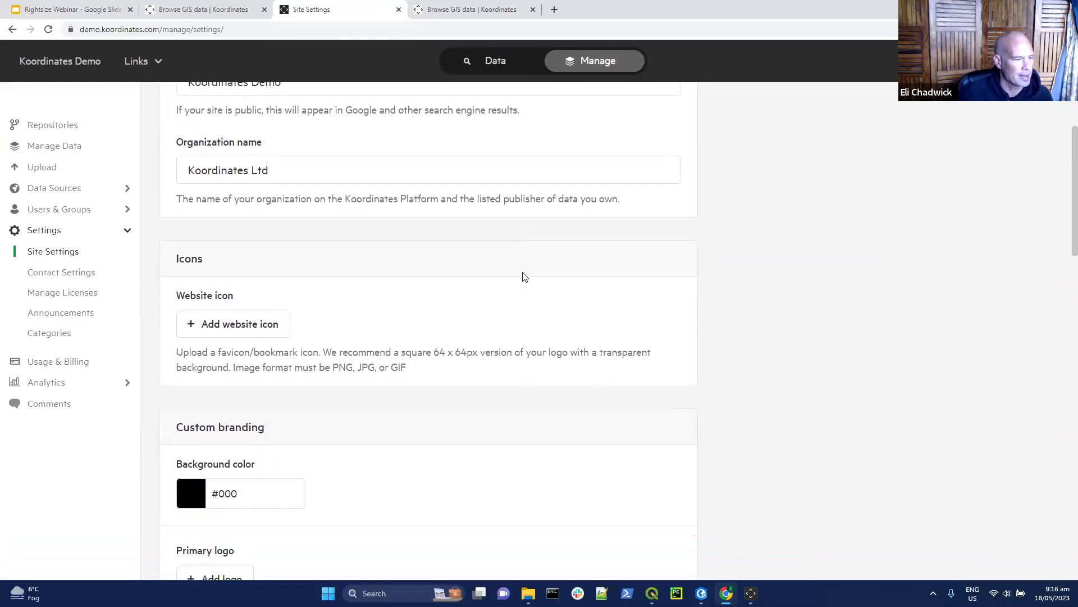
scroll(524, 276, "down", 2)
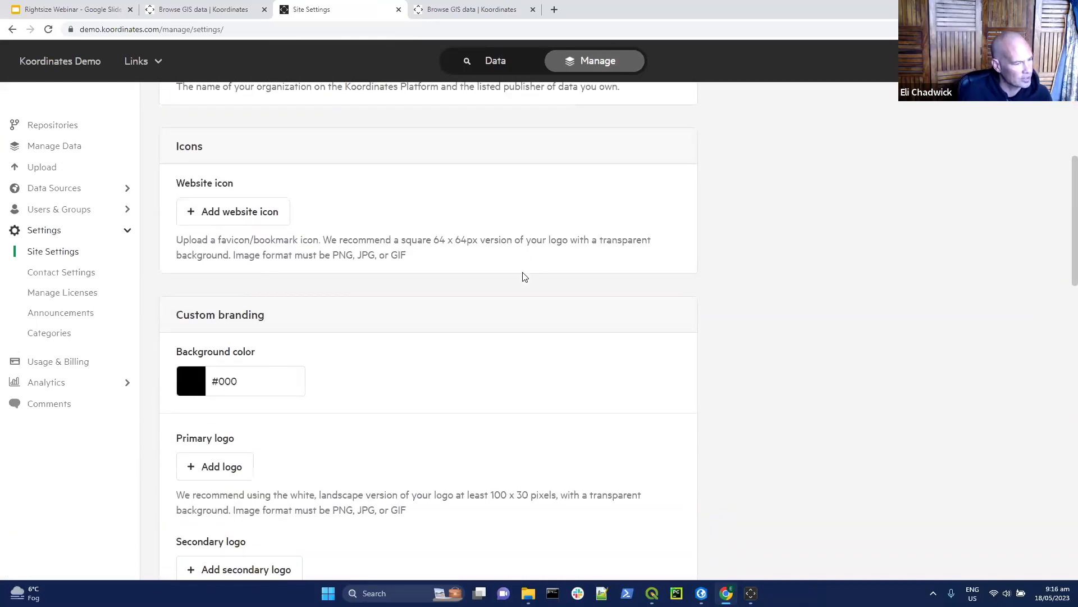
scroll(524, 277, "down", 1)
scroll(549, 340, "down", 1)
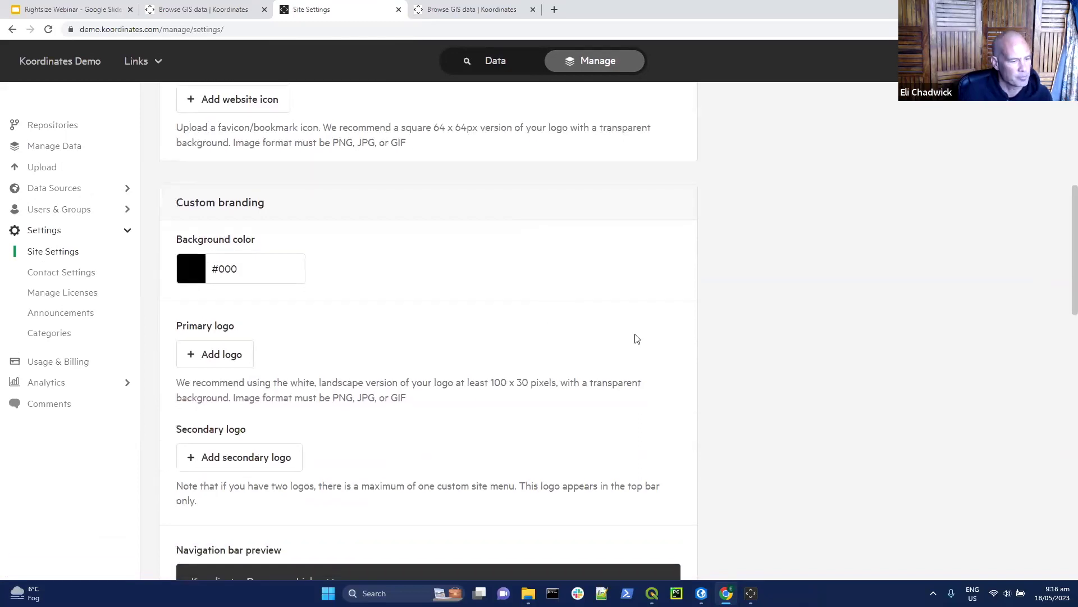
scroll(842, 416, "down", 1)
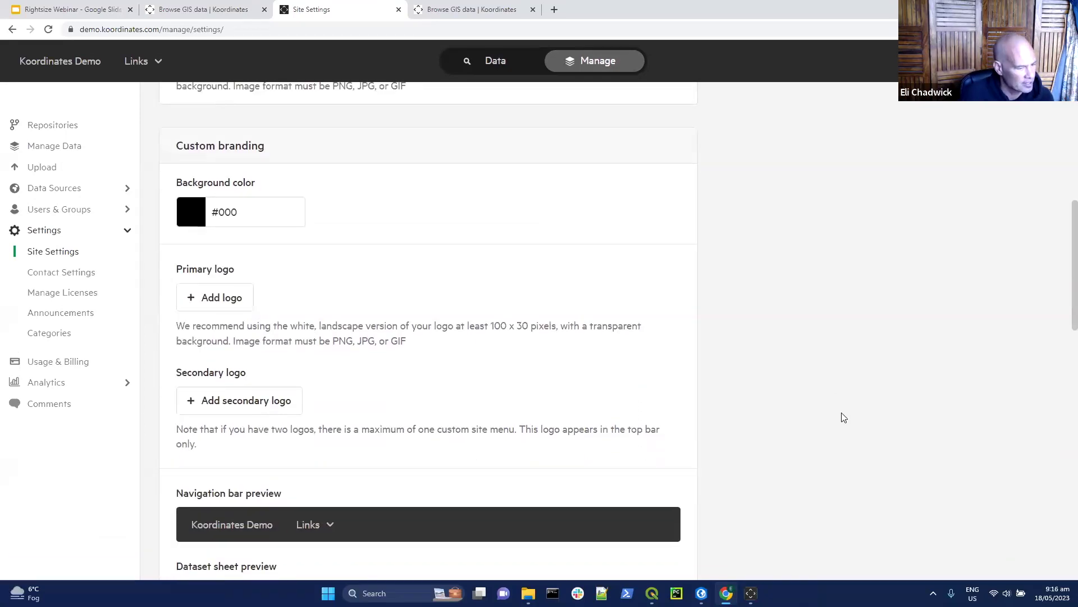
scroll(842, 418, "down", 7)
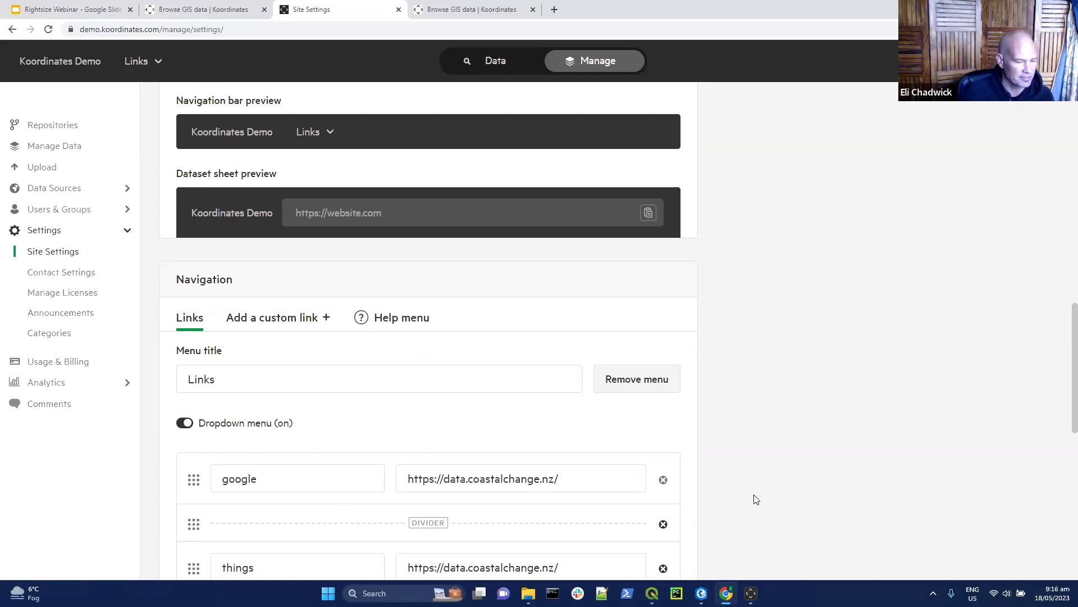
scroll(870, 469, "down", 2)
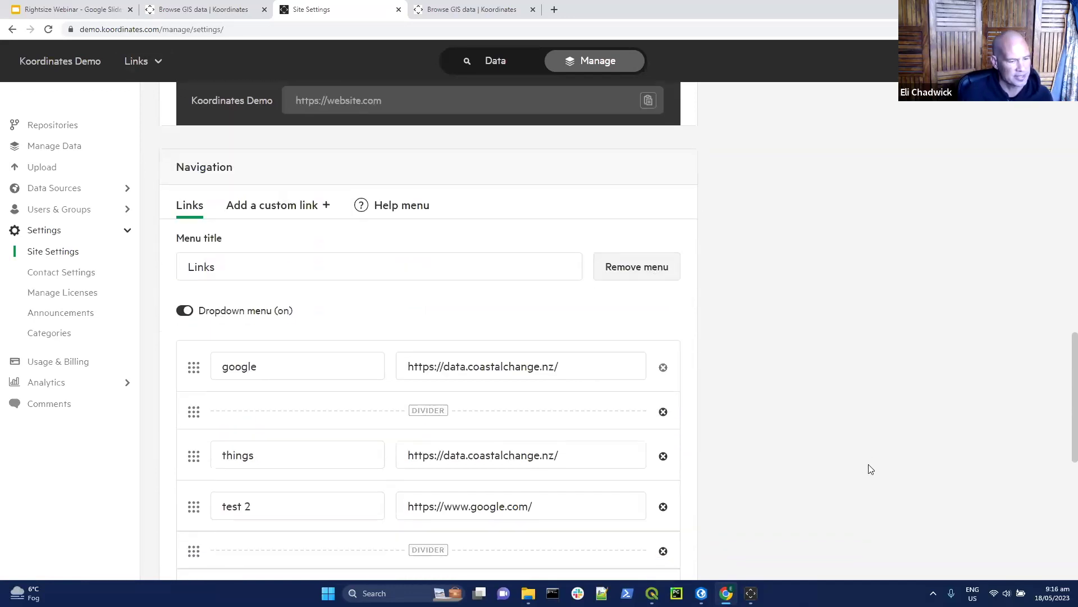
scroll(866, 457, "up", 6)
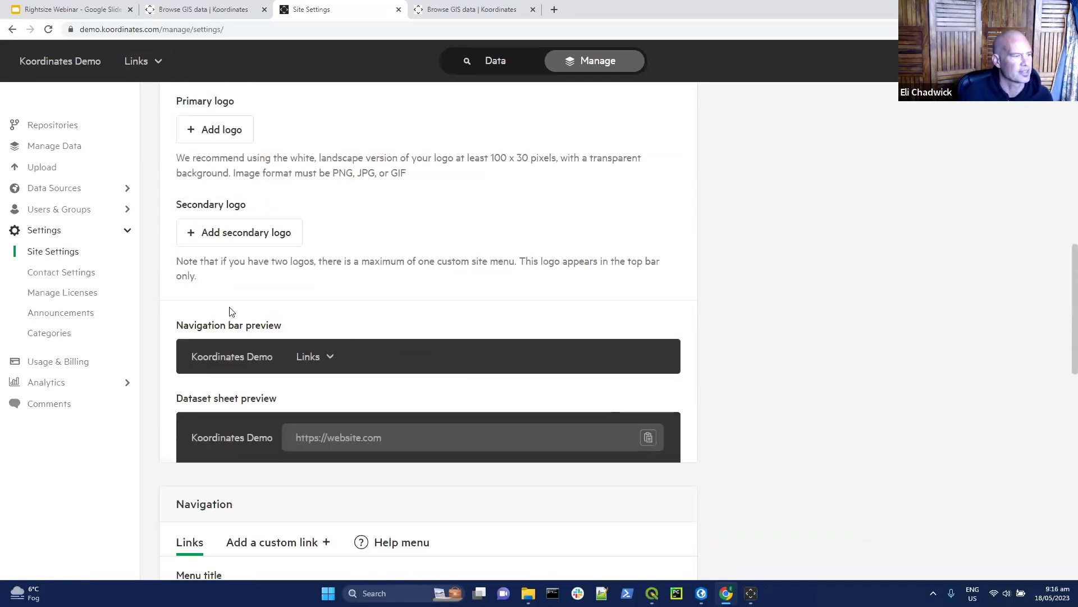
Create a user group named GIS on the demo site and open the user search for adding members to it.
left_click(39, 209)
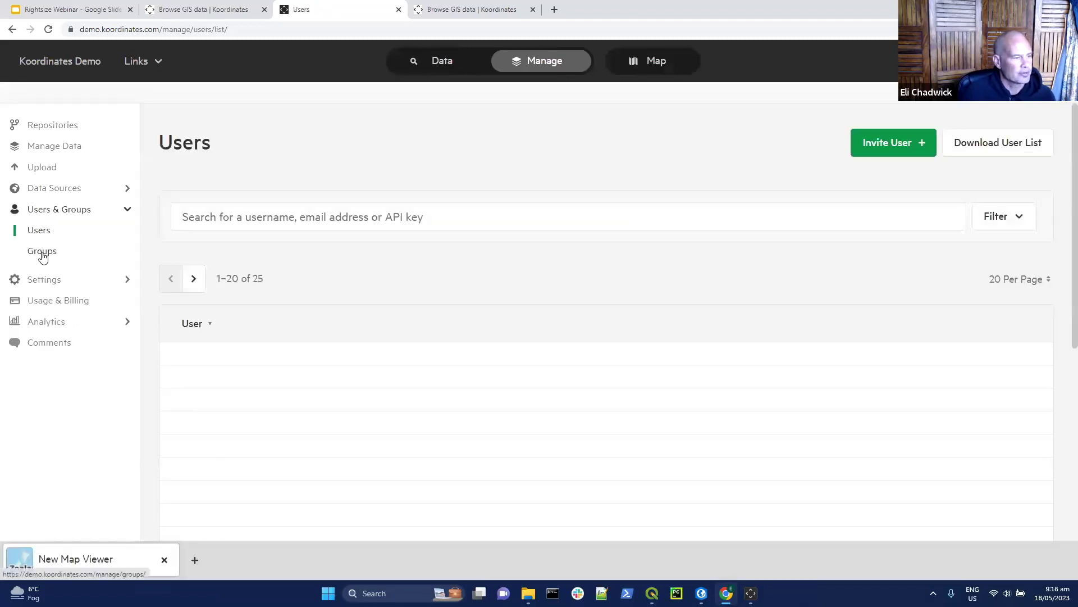
left_click(42, 252)
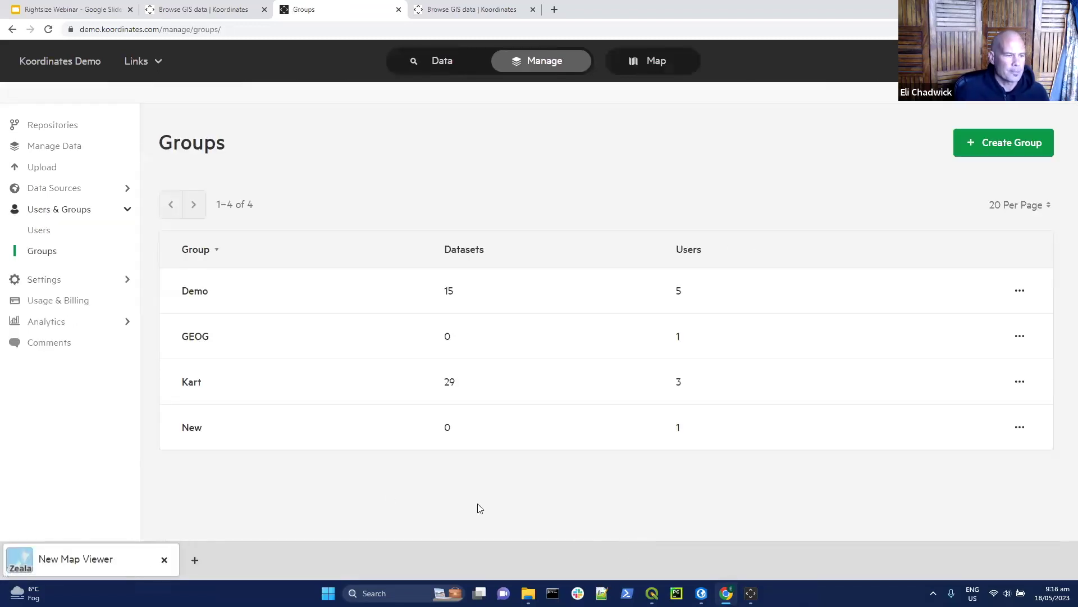
left_click(992, 144)
left_click(234, 303)
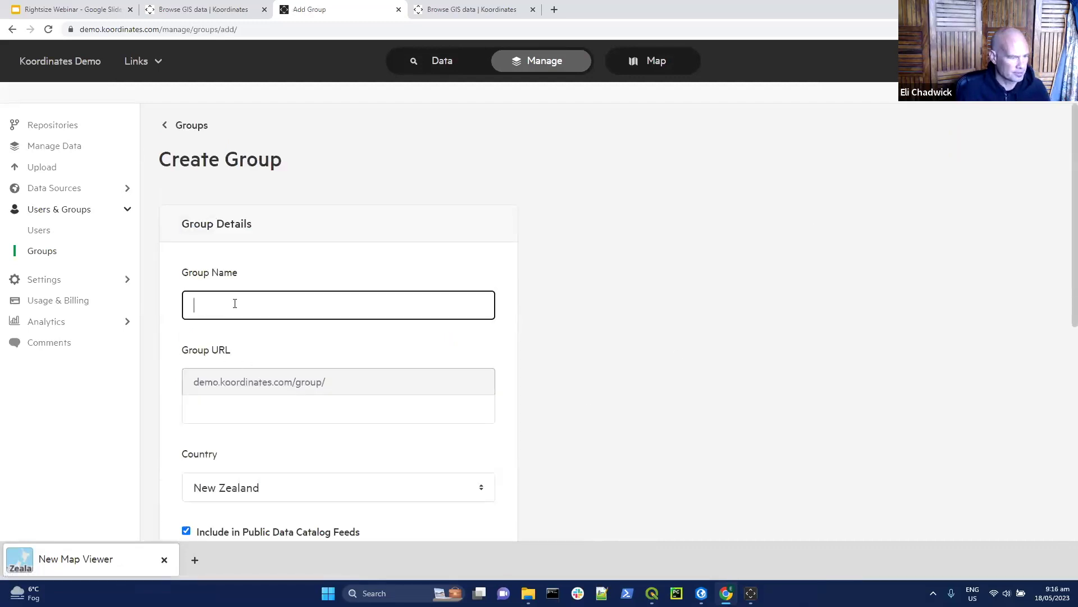
type("GIS")
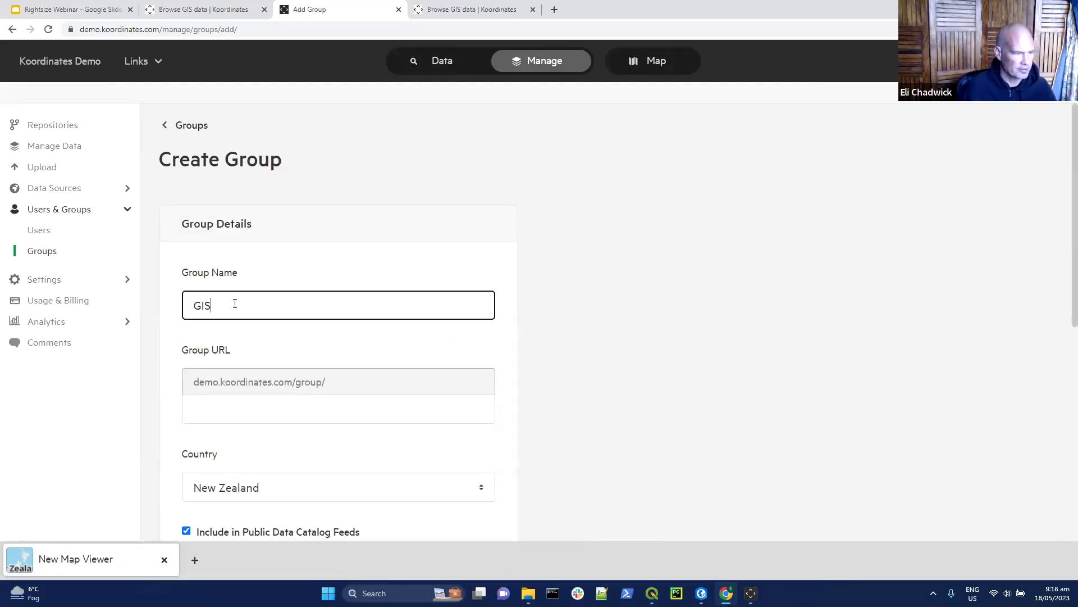
scroll(668, 368, "down", 7)
left_click(469, 497)
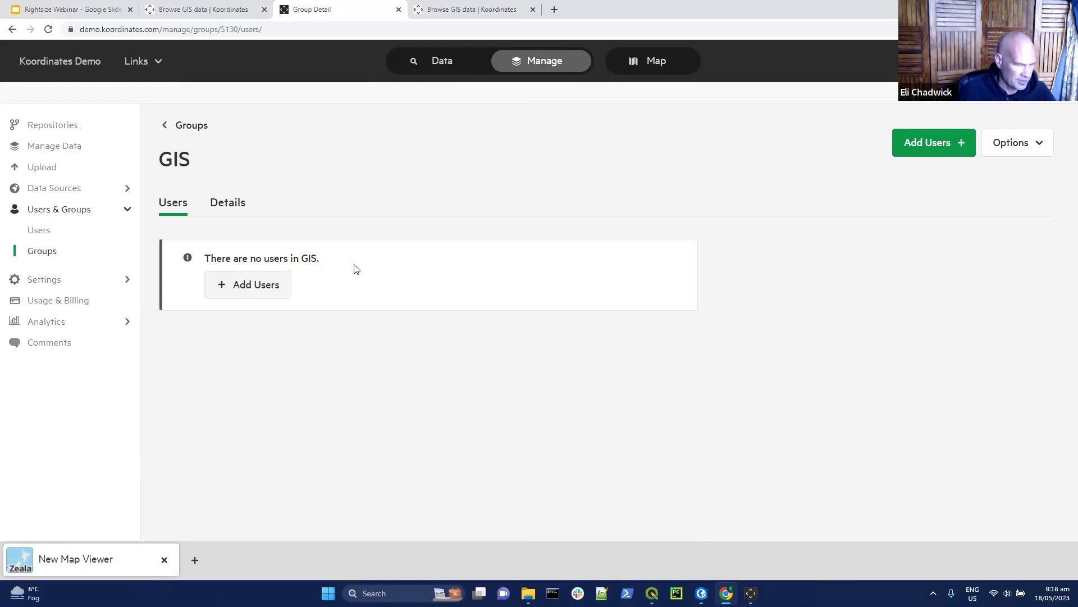
left_click(264, 284)
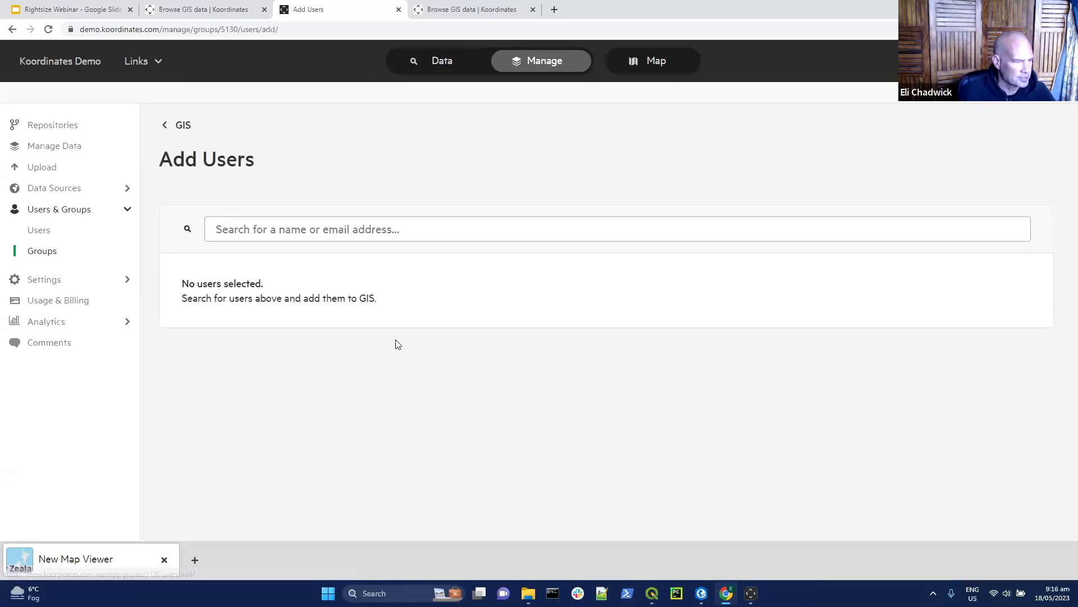
left_click(261, 230)
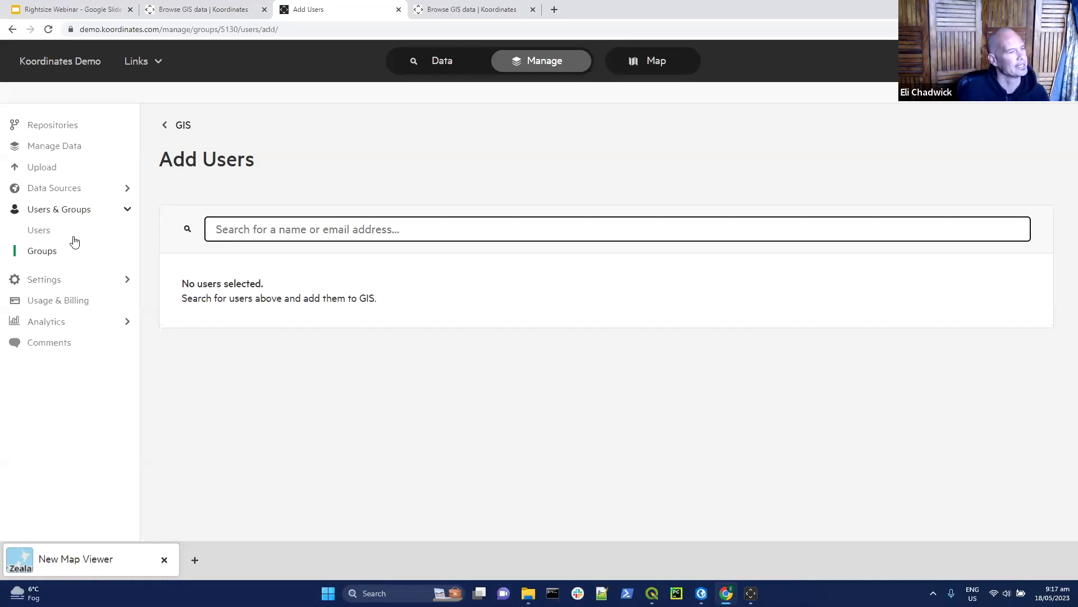
On the site's upload page, view the data source connection types and upload kx-suffolk-county-new-york-railroads-GPKG.zip with Kart as the owning group.
left_click(39, 169)
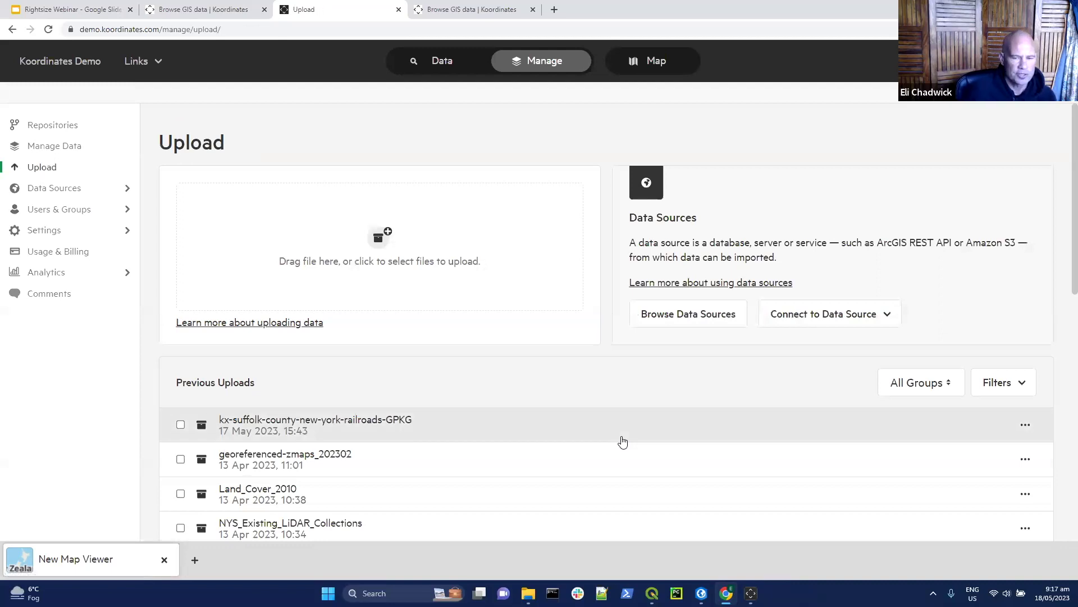
left_click(828, 317)
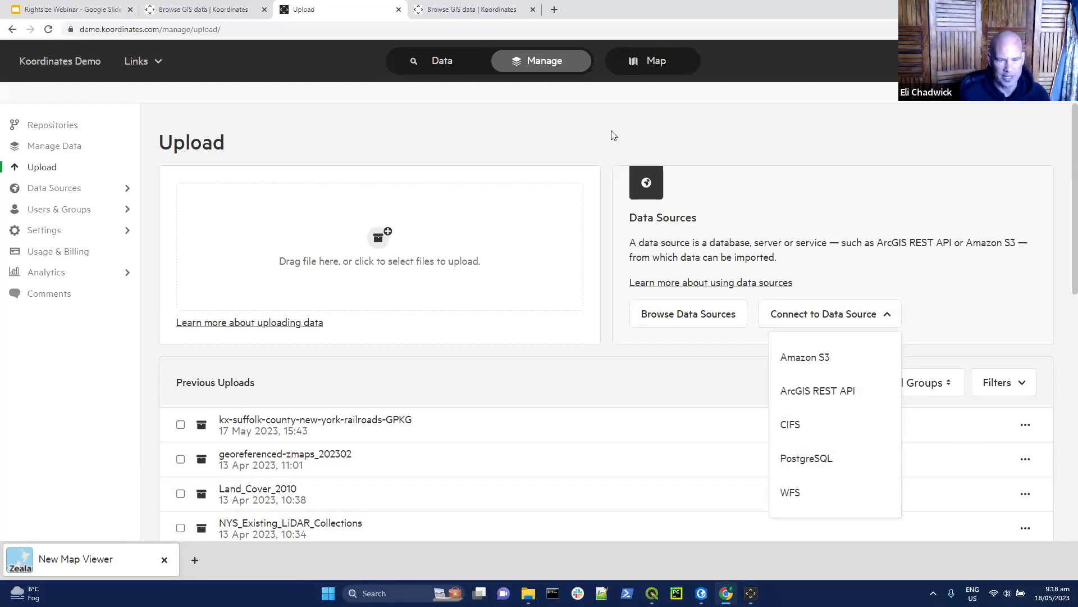
left_click(376, 246)
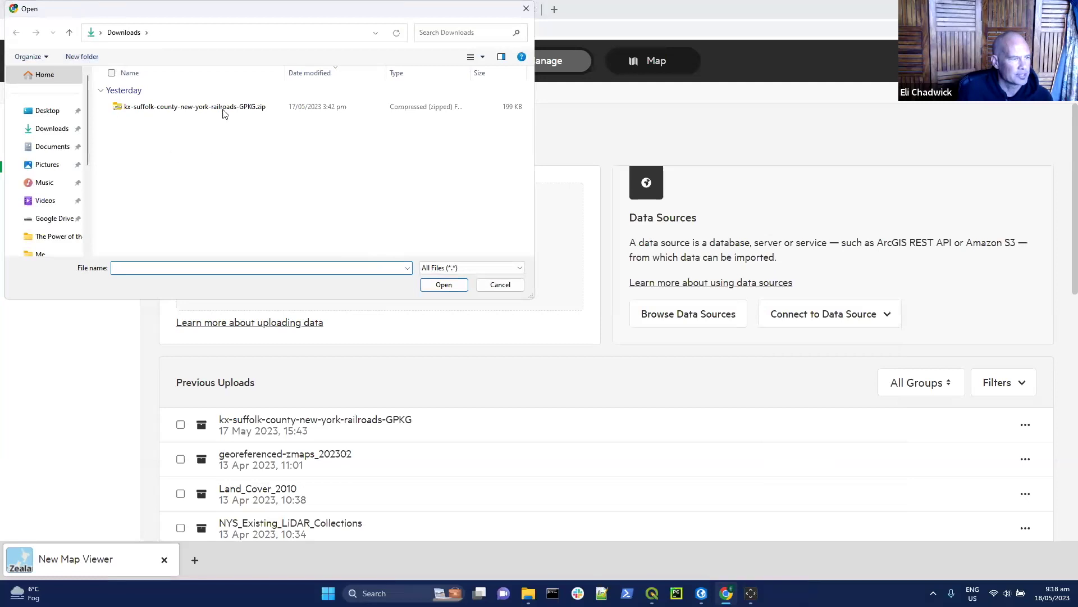
left_click(180, 110)
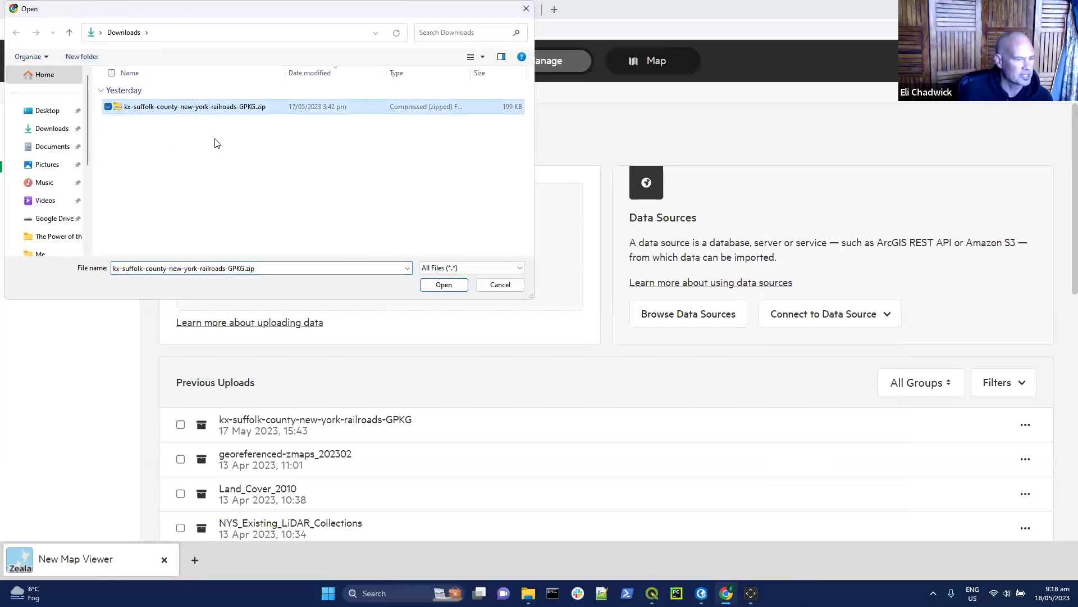
left_click(443, 285)
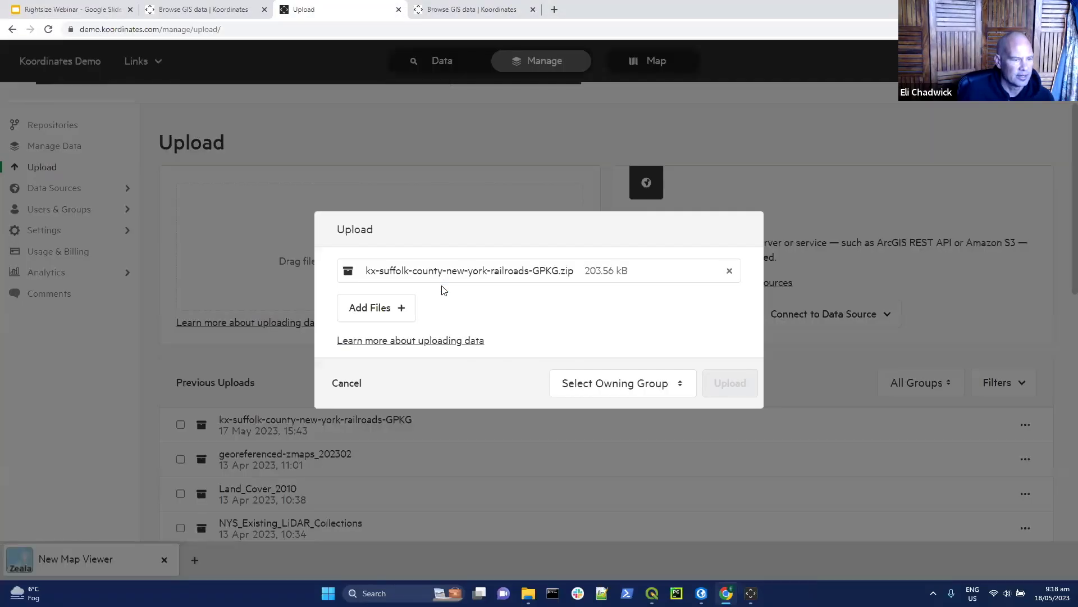
left_click(606, 384)
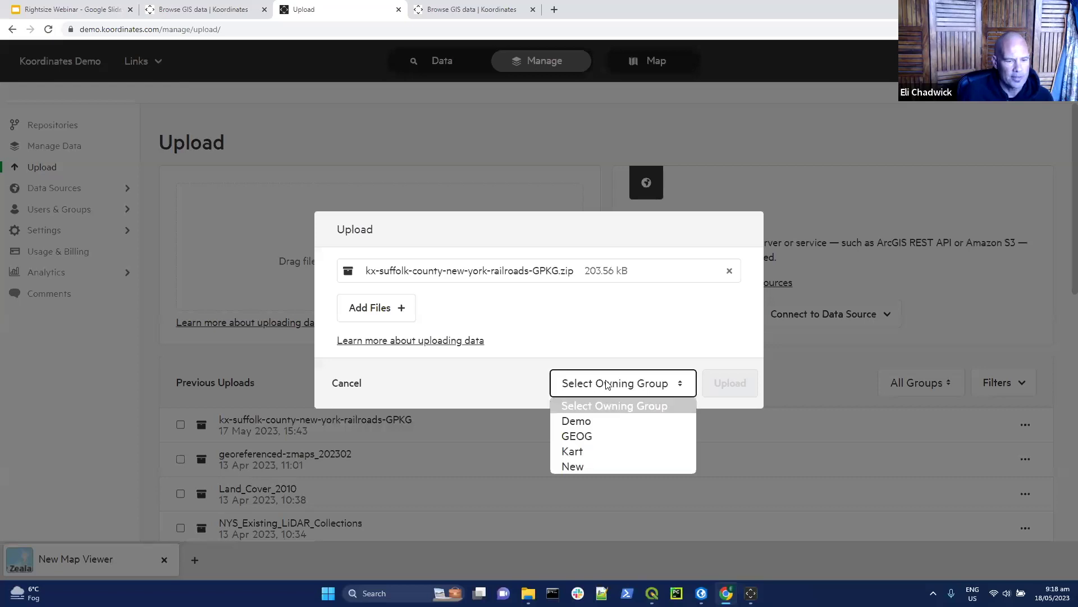
left_click(586, 453)
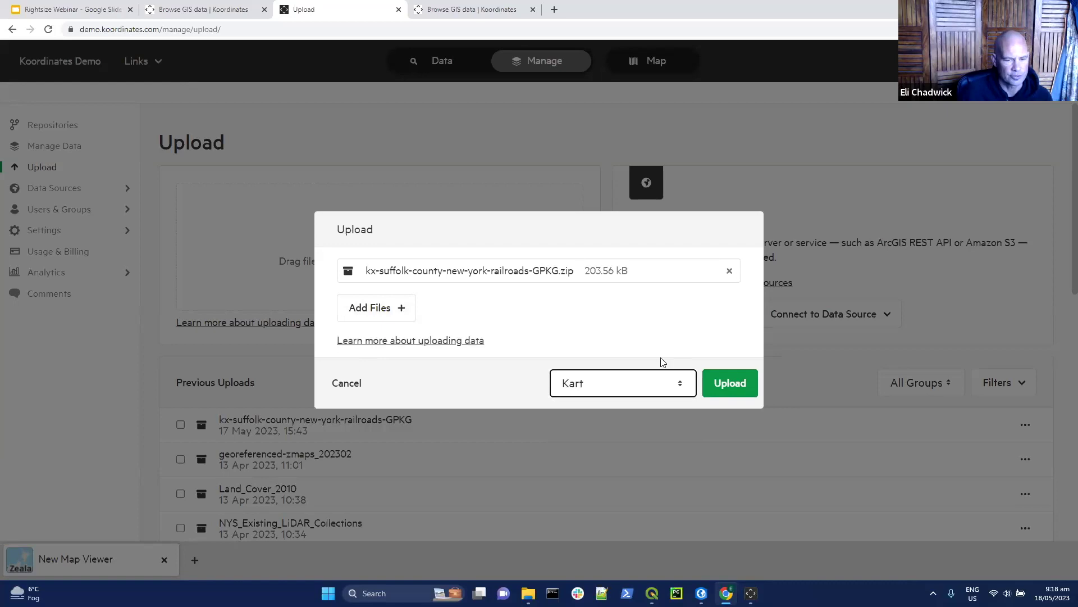
left_click(721, 387)
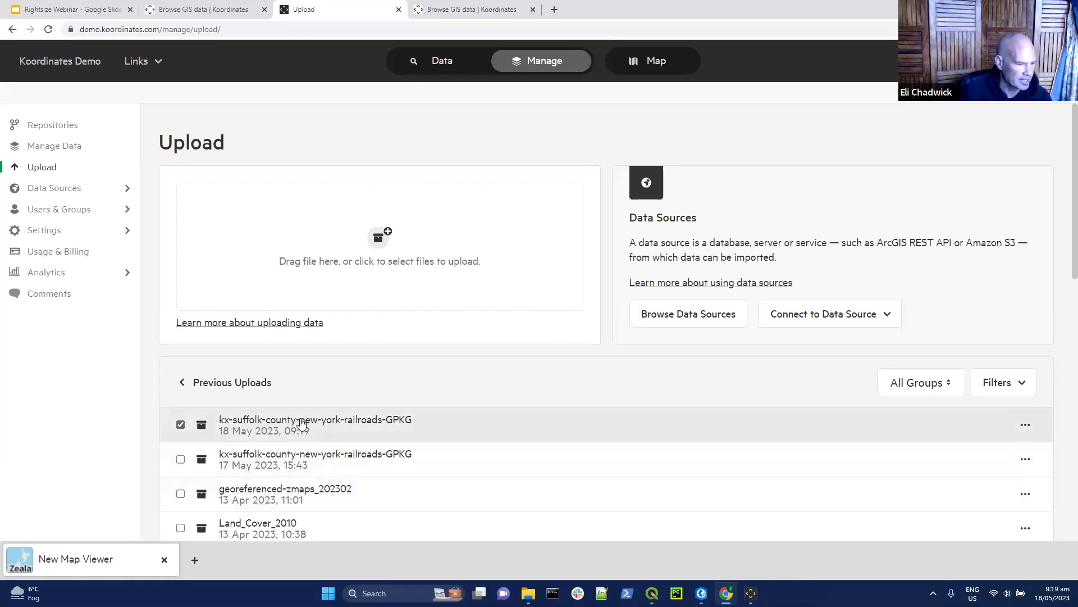
Open the newly uploaded railroads archive down to the suffolk_county_new_york_railroads layer and set up its import.
left_click(301, 421)
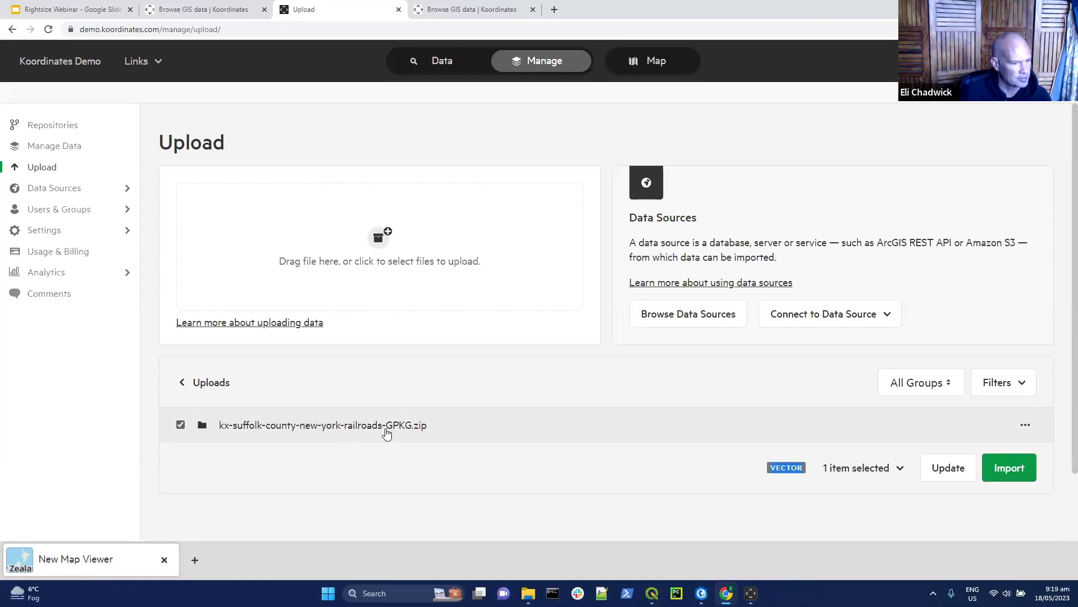
left_click(407, 430)
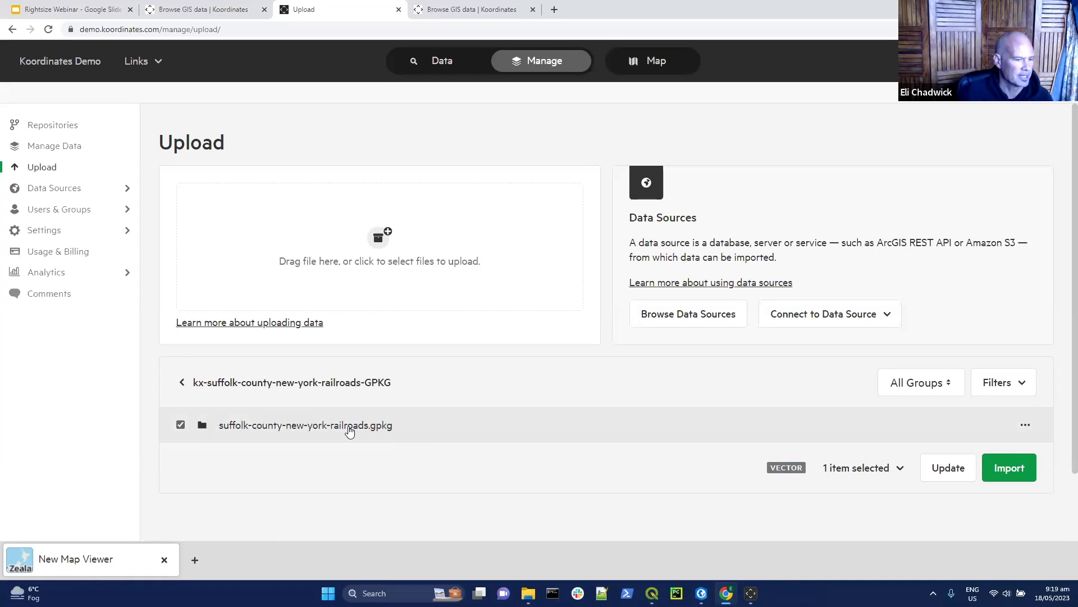
left_click(349, 429)
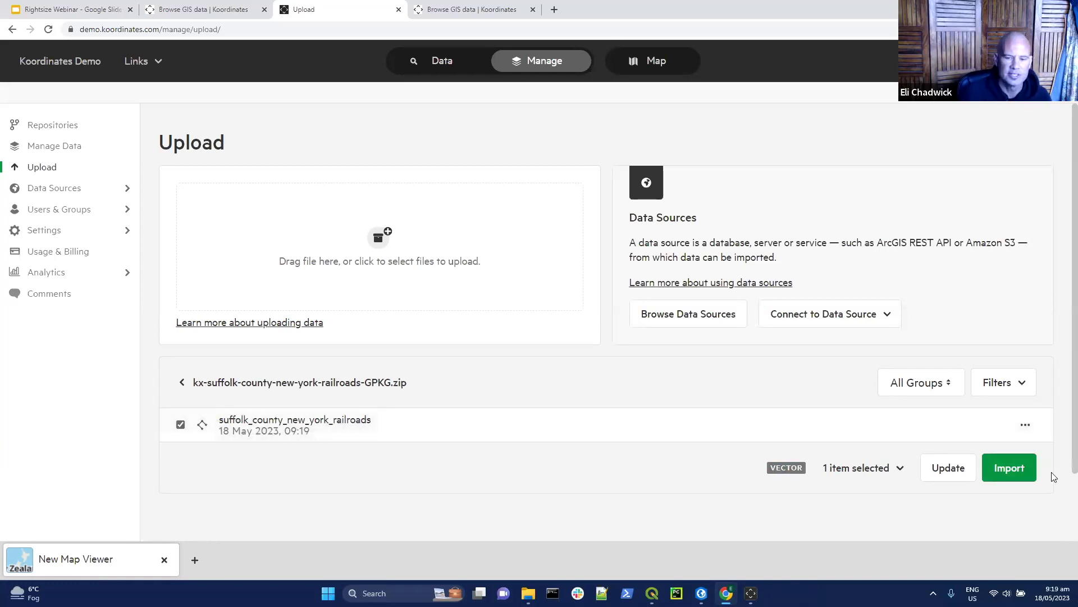
left_click(1015, 474)
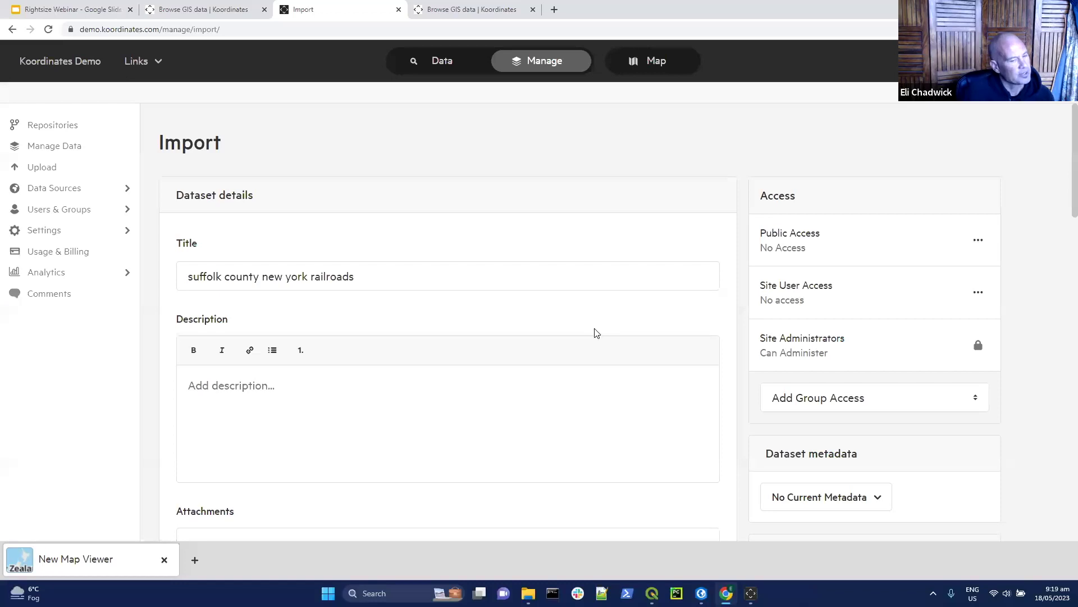
Review the import's dataset details, coordinate system and attribute columns, and import the railroads layer.
scroll(598, 334, "down", 6)
scroll(598, 334, "down", 11)
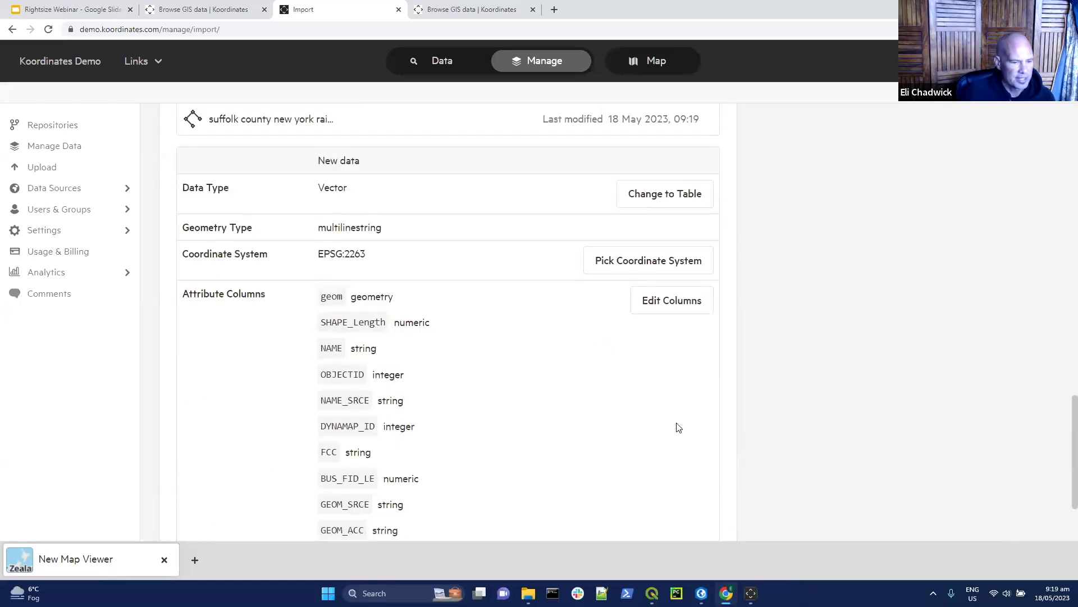
scroll(668, 444, "down", 2)
scroll(686, 421, "up", 18)
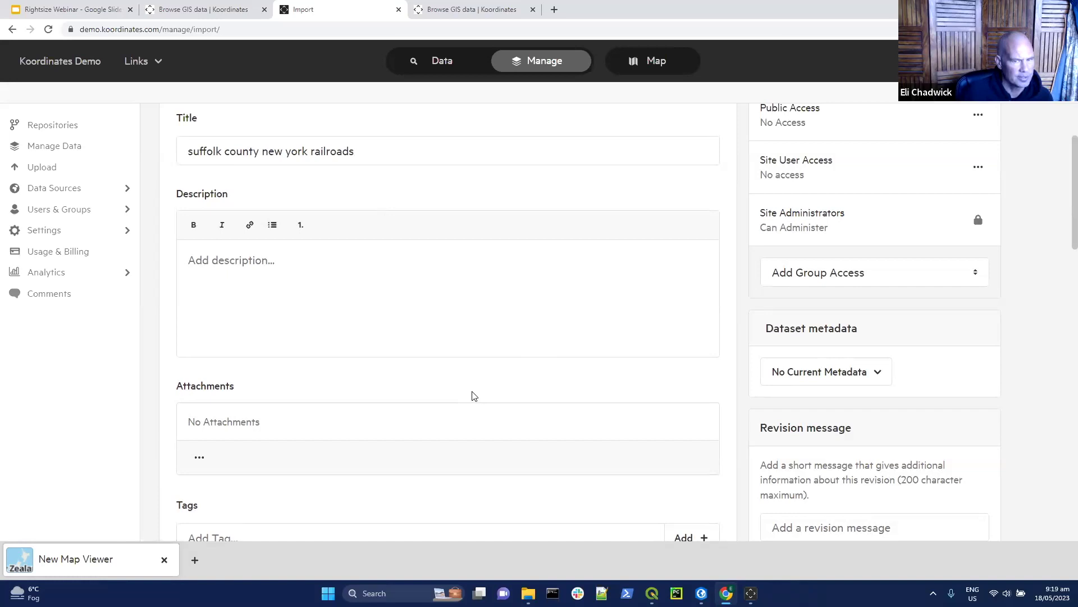
scroll(472, 396, "down", 20)
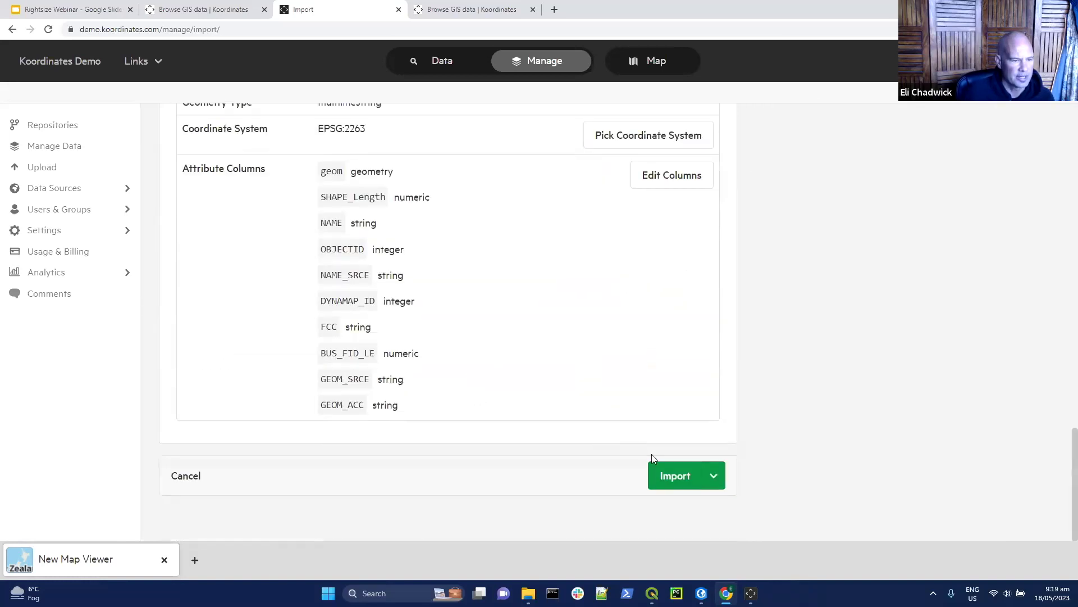
left_click(671, 481)
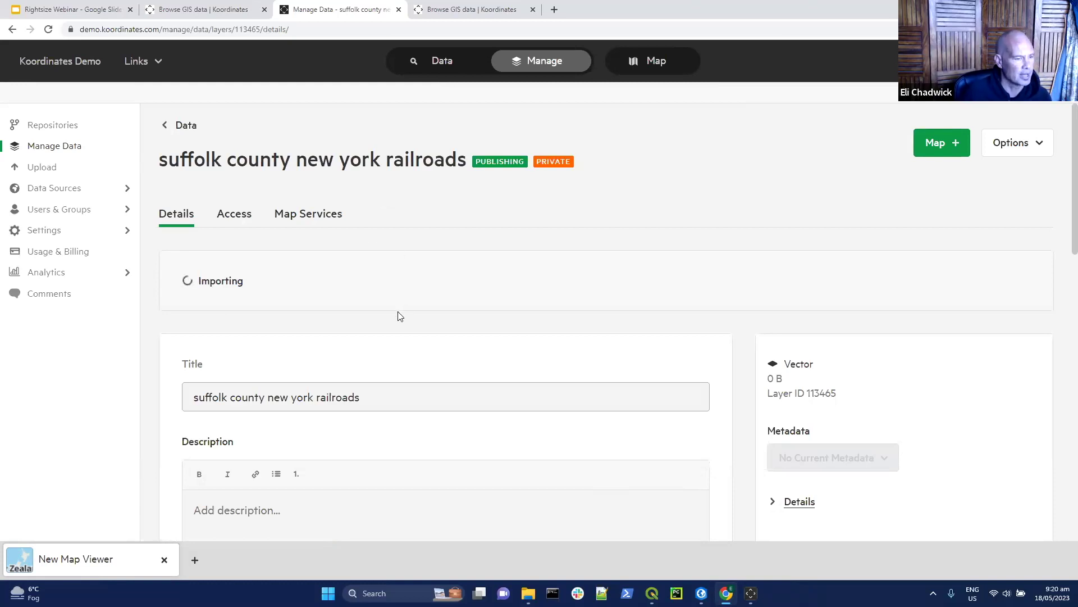
Check the importing railroads dataset in the site's managed data, and open the earlier railroads dataset, layer 113462.
left_click(47, 147)
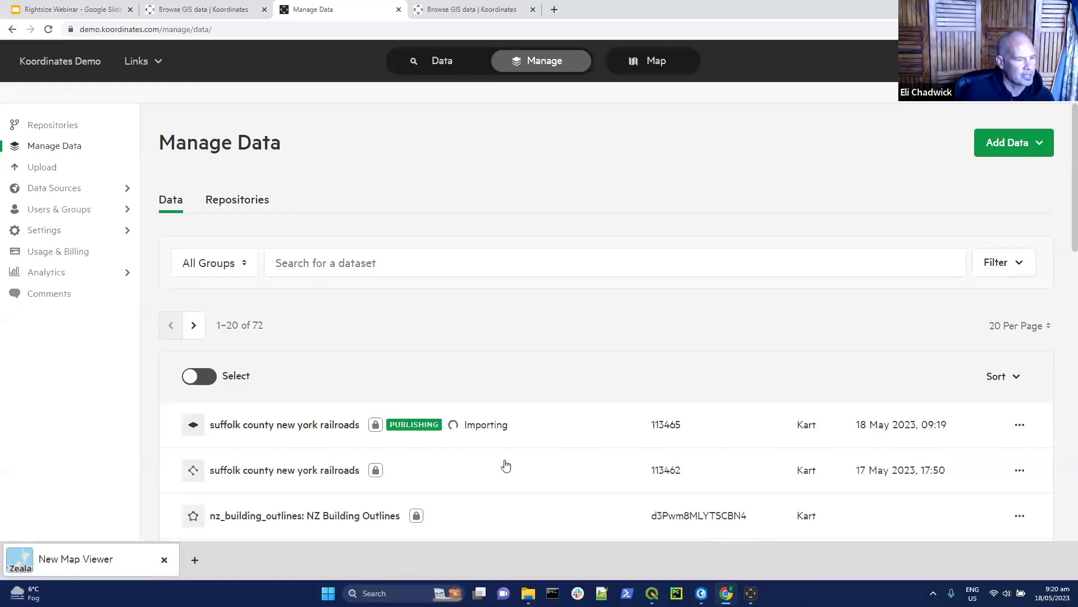
left_click(329, 426)
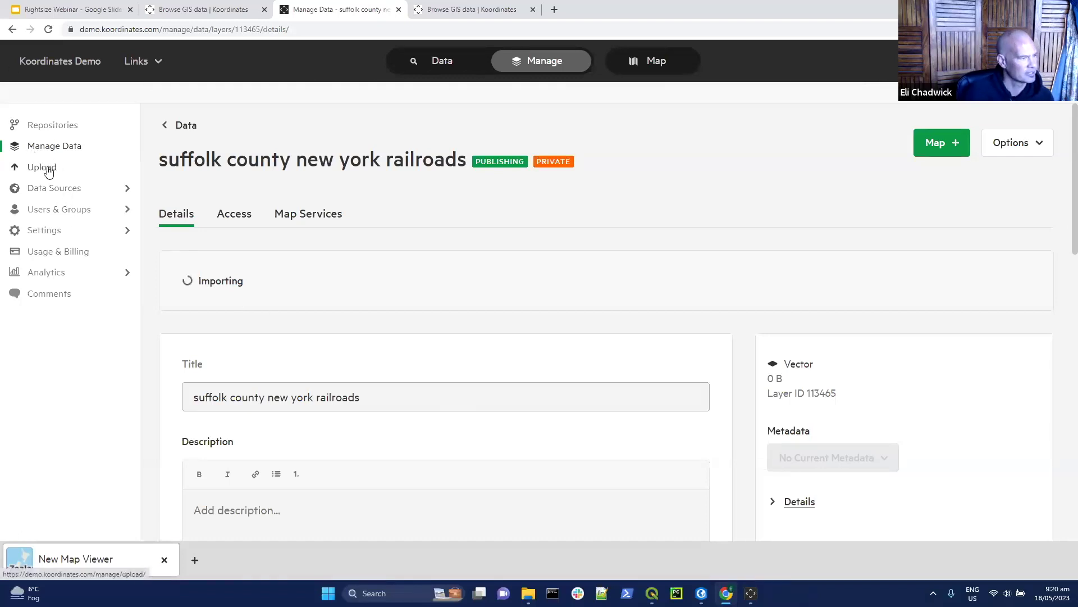
left_click(59, 147)
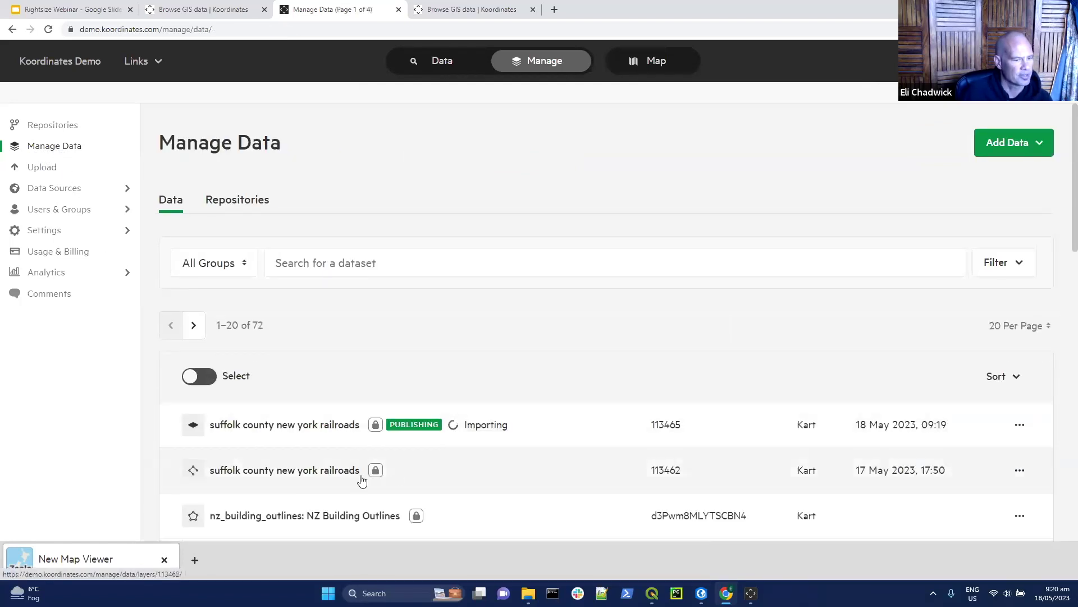
left_click(301, 471)
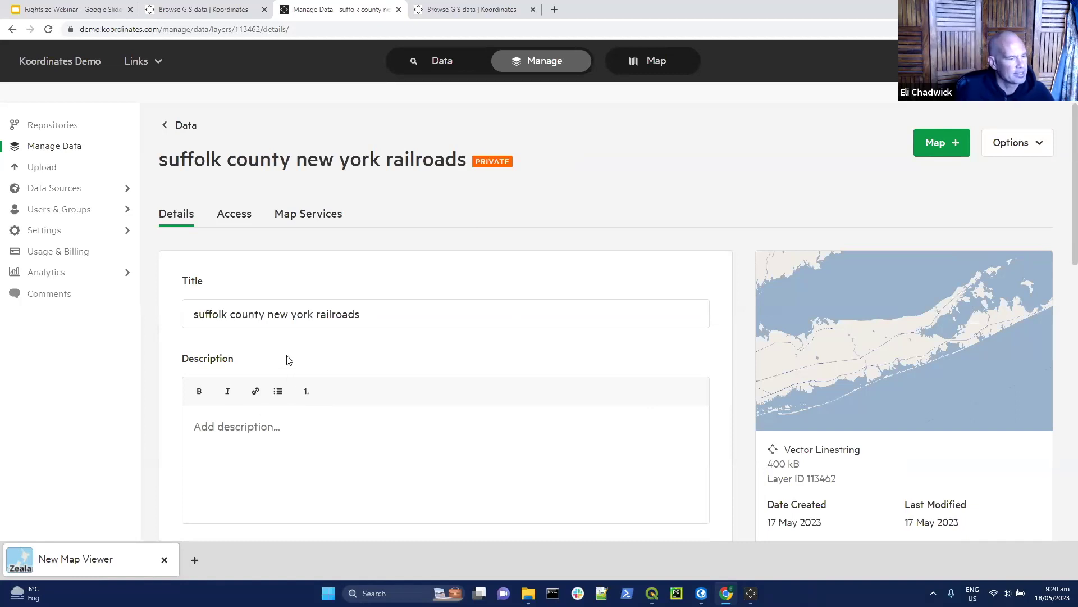
Examine the railroads dataset's title, description, attachment options, tags, owning group and available categories without changing them.
left_click(409, 317)
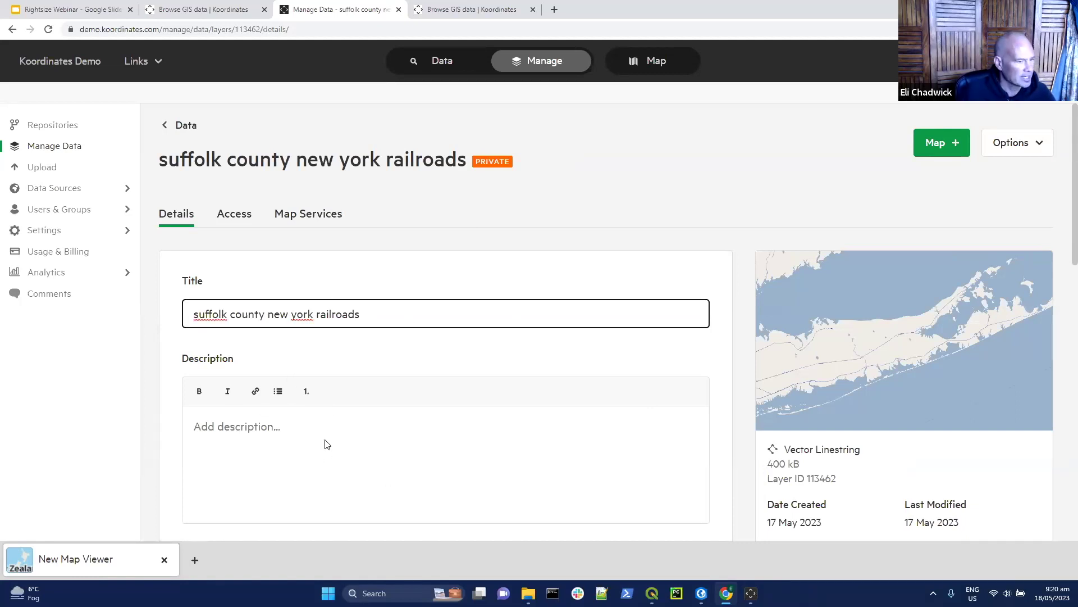
scroll(326, 444, "down", 3)
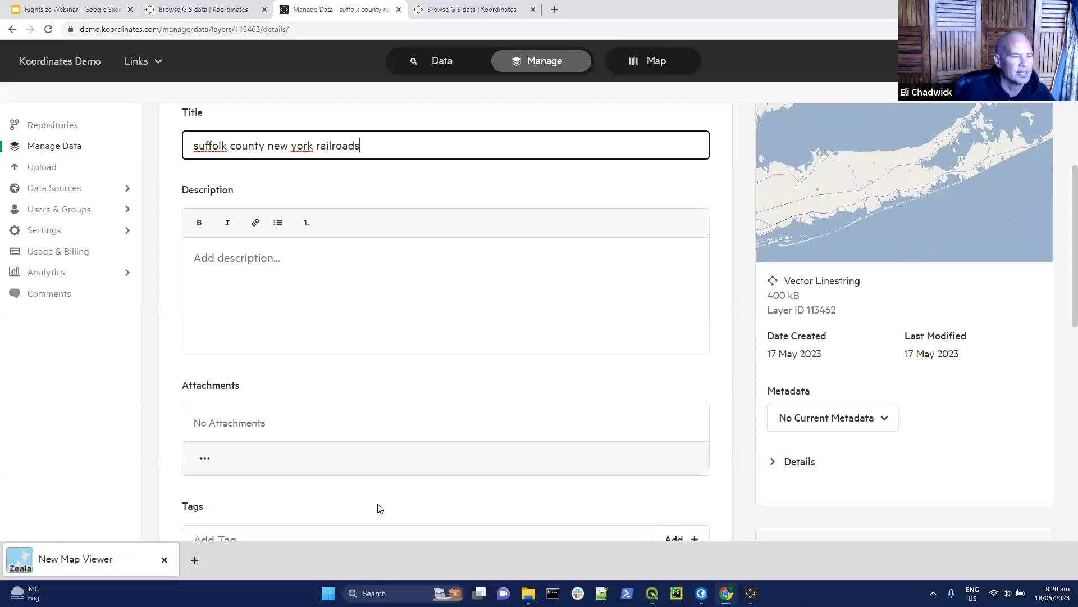
left_click(313, 314)
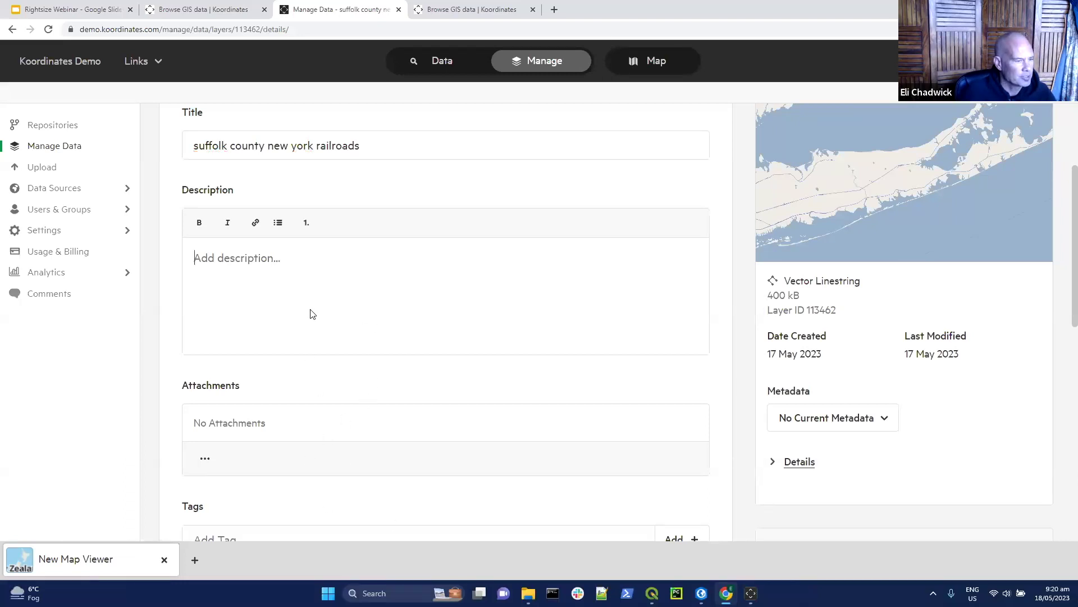
left_click(206, 463)
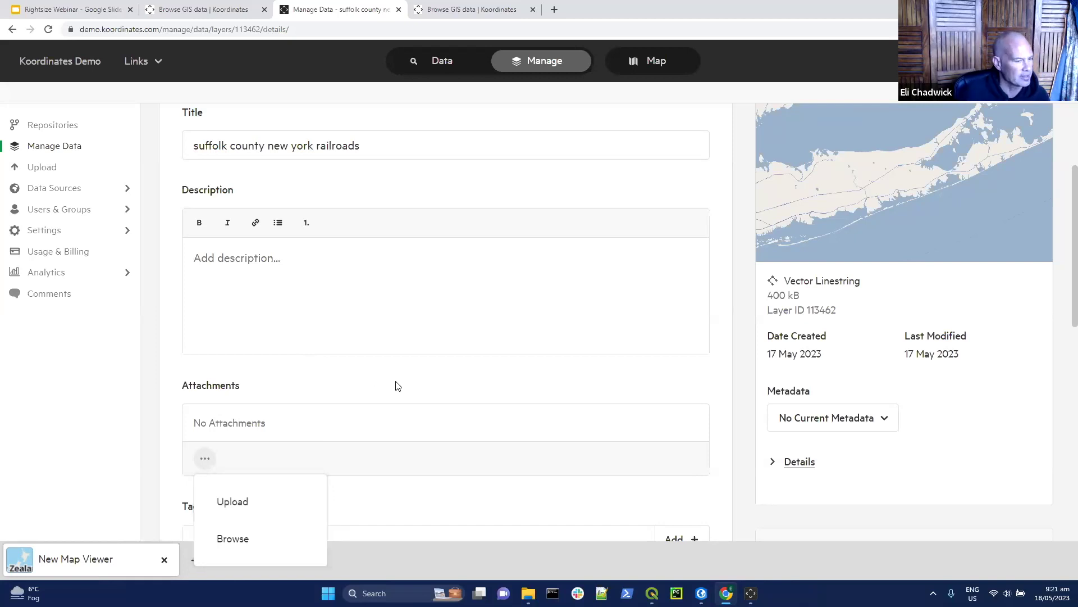
scroll(397, 385, "down", 1)
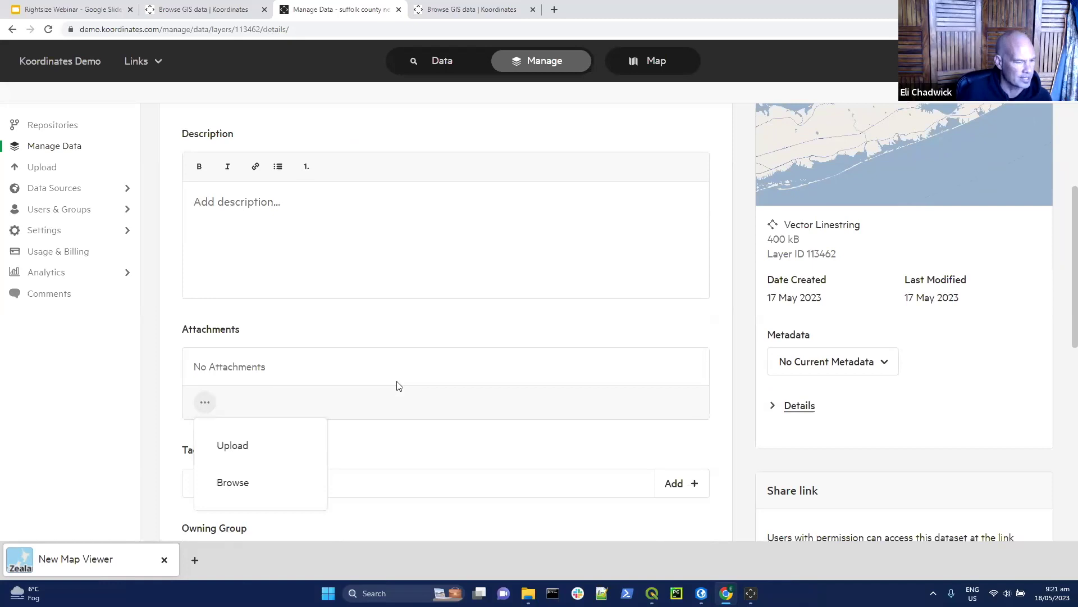
left_click(468, 326)
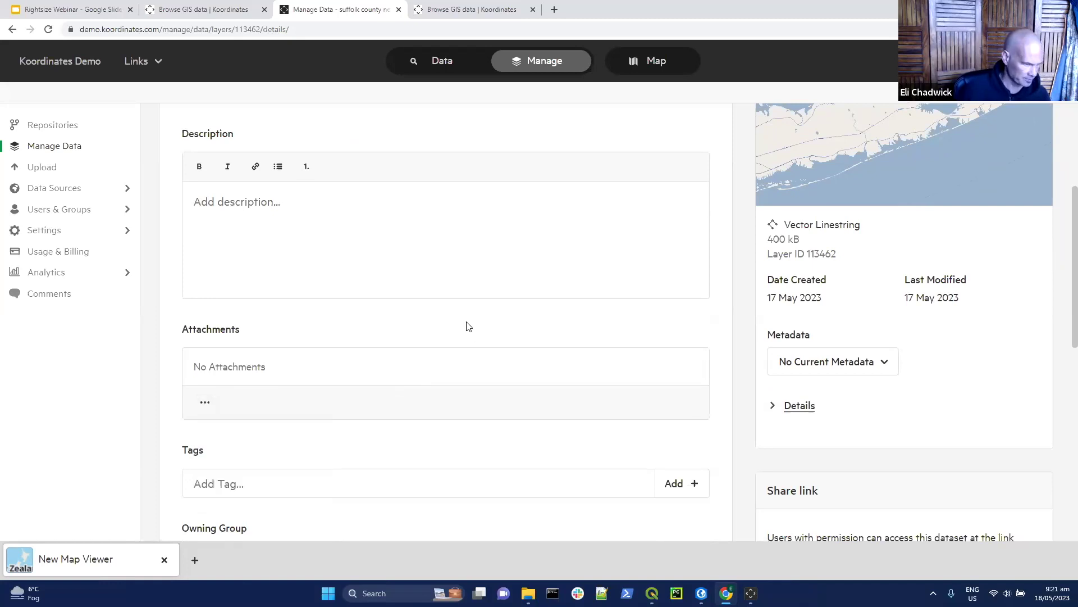
scroll(468, 327, "down", 2)
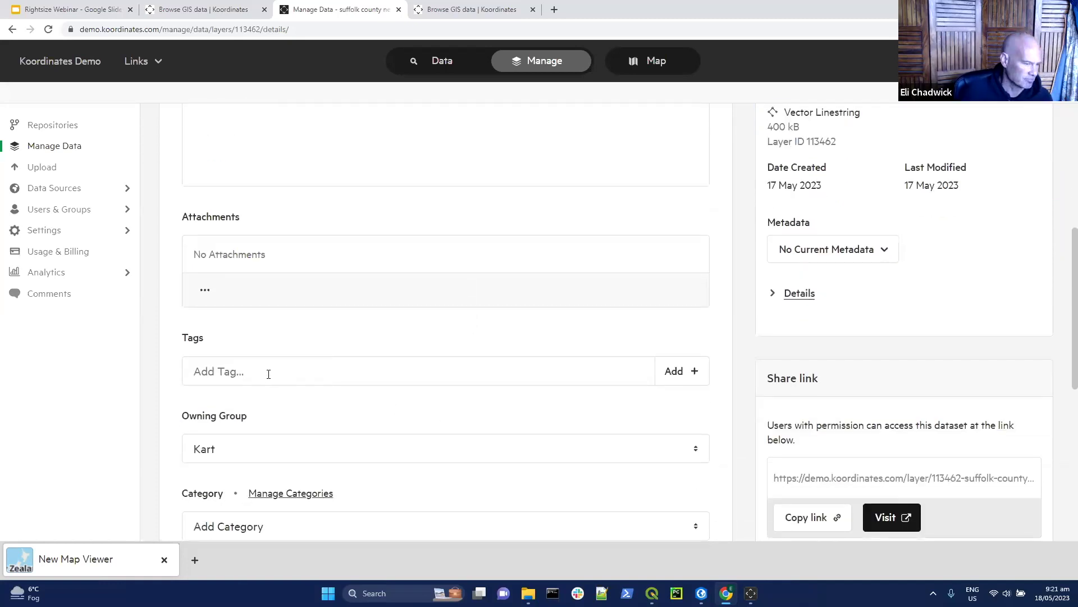
scroll(414, 434, "down", 2)
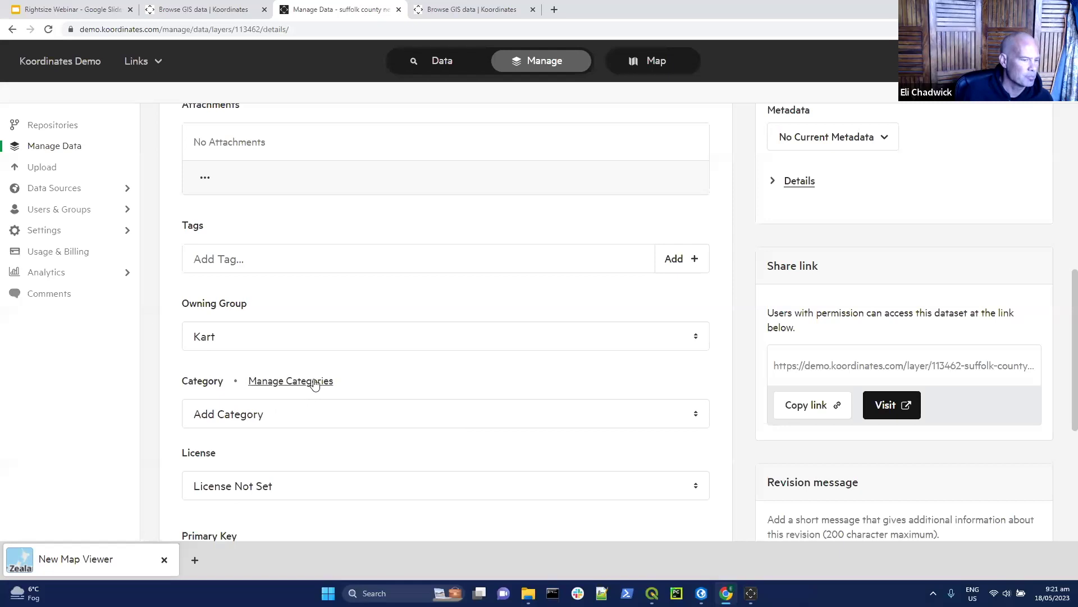
left_click(281, 415)
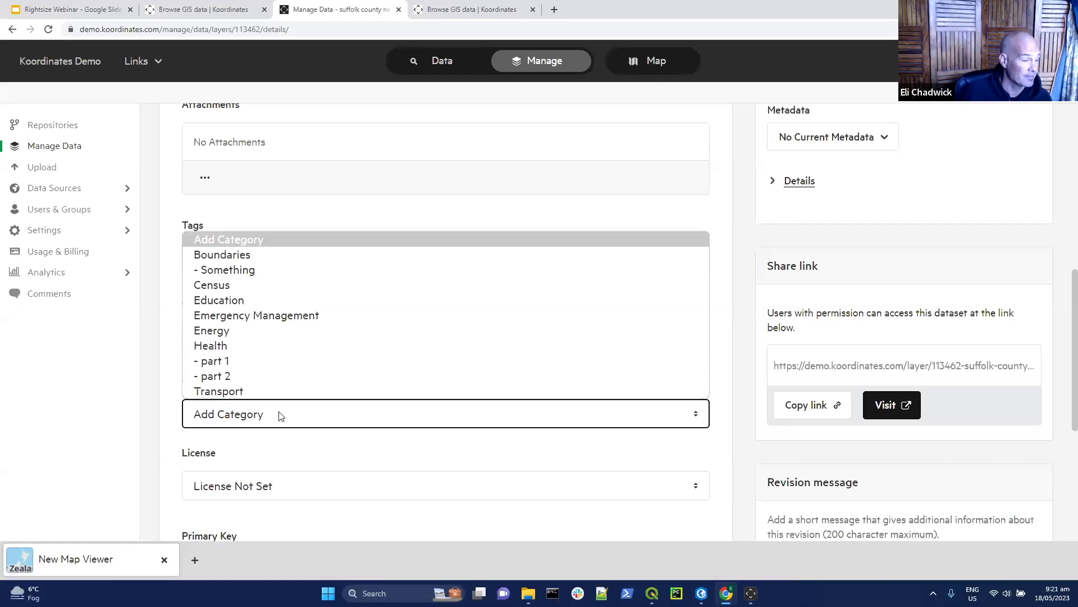
left_click(280, 416)
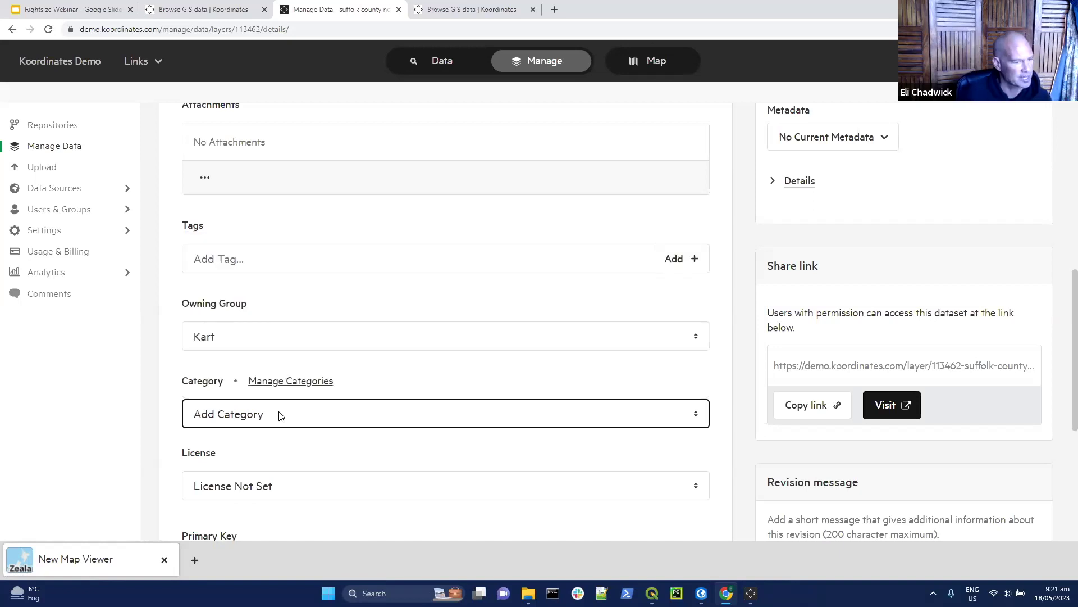
scroll(357, 418, "down", 1)
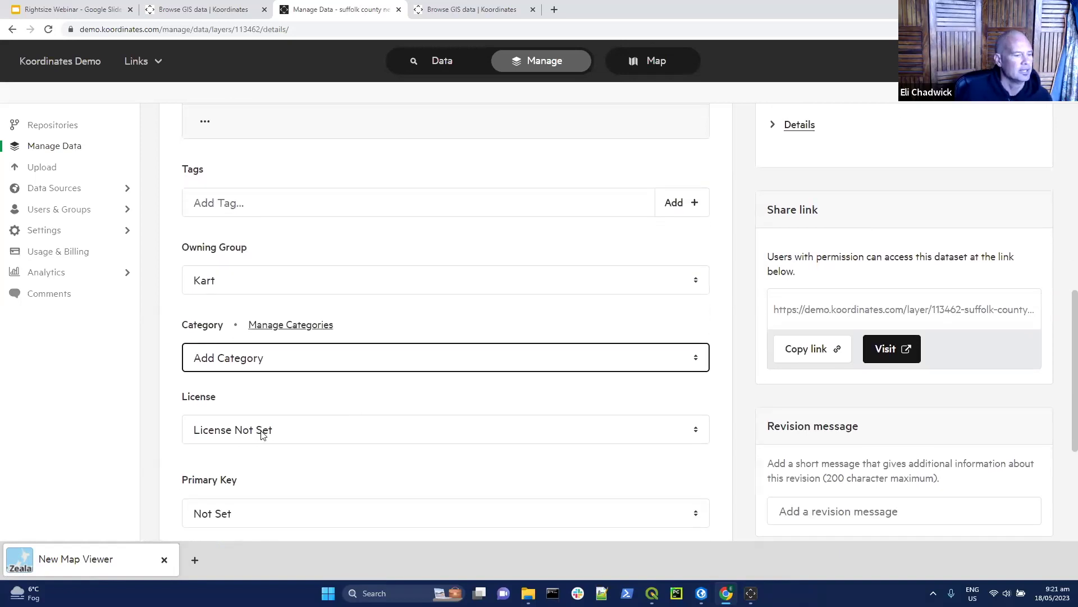
Set the railroads dataset's license to Creative Commons license and review its version, commercial use and modification options.
left_click(277, 434)
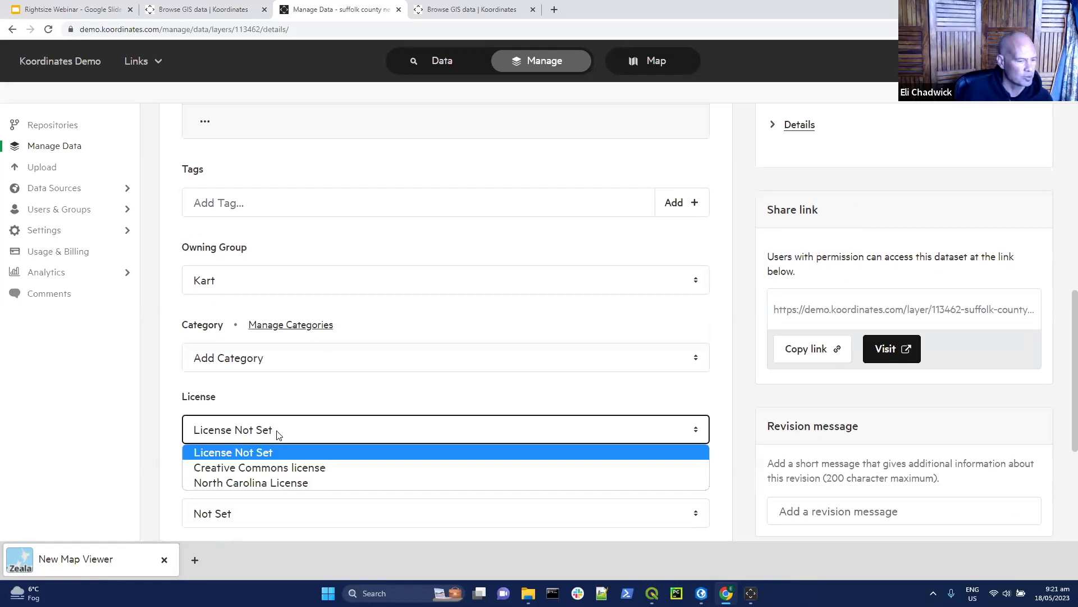
left_click(274, 470)
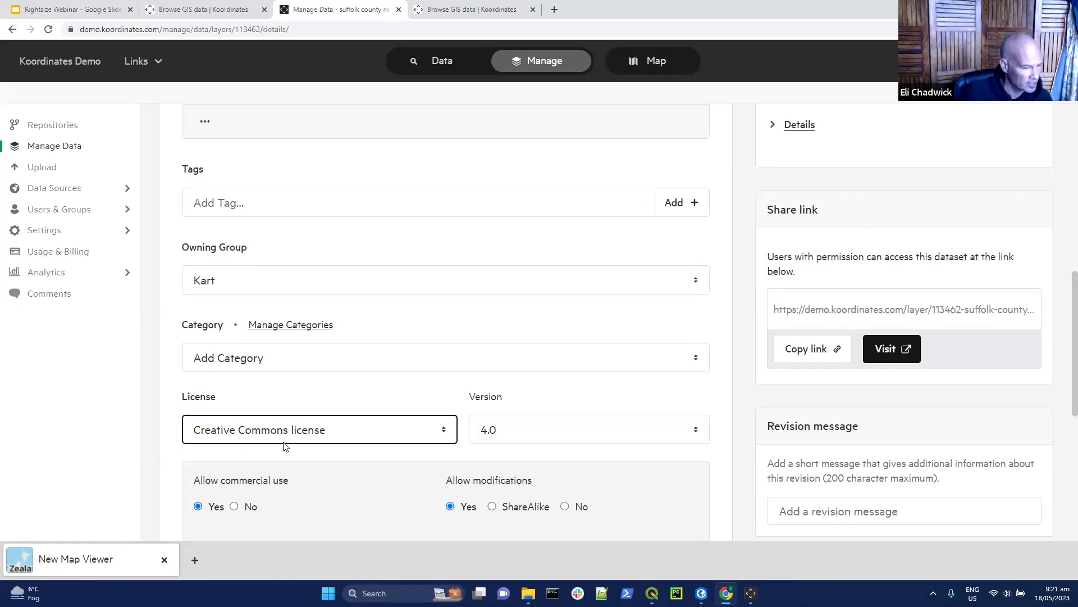
scroll(312, 438, "down", 2)
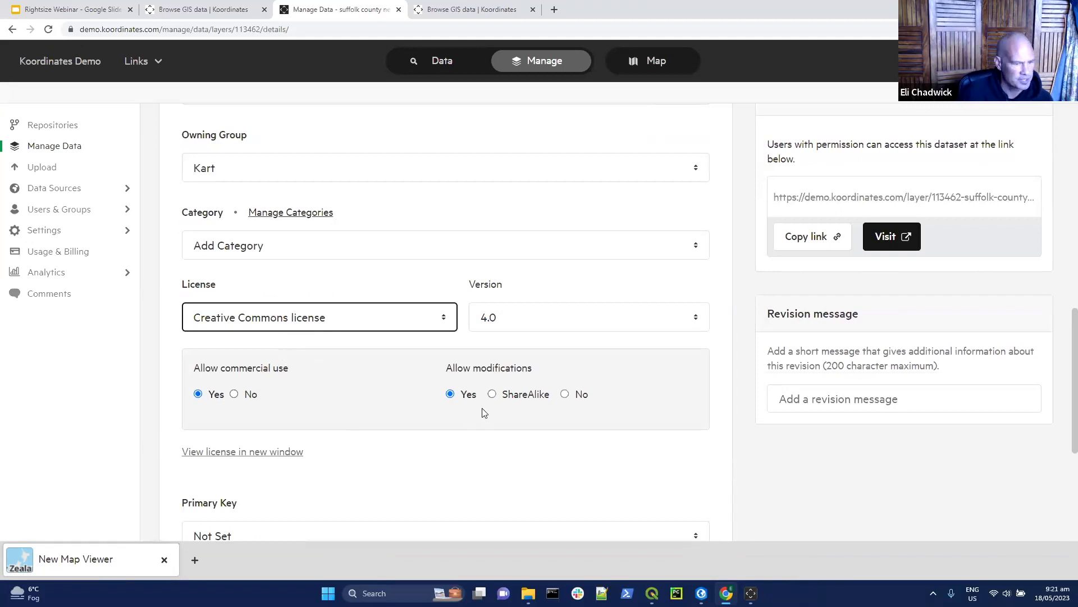
scroll(371, 404, "down", 2)
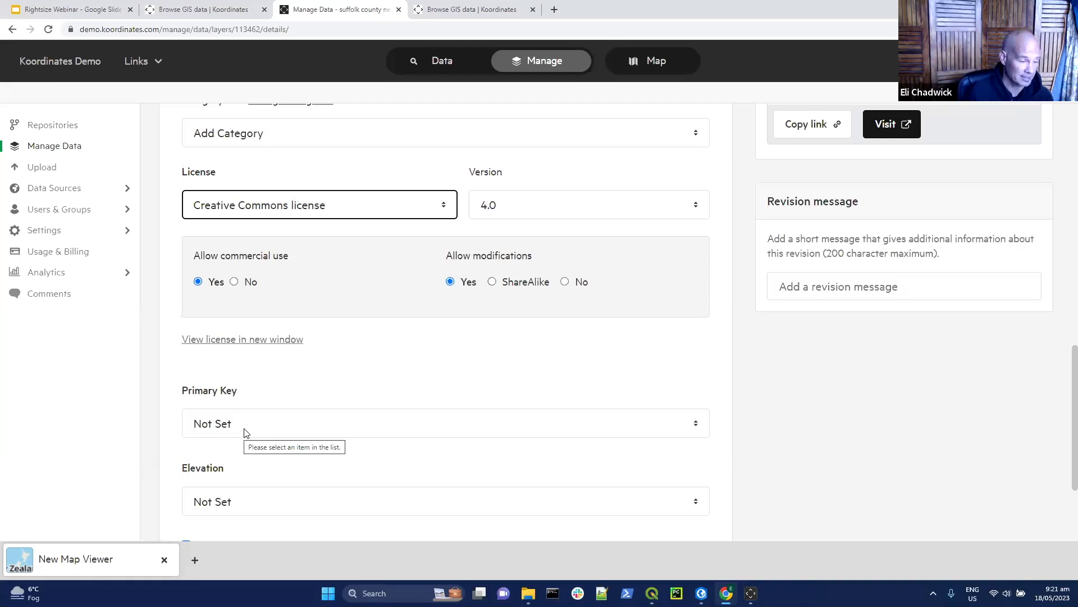
Review the railroads dataset's primary key, elevation and catalogue service options, and open its access settings without saving the details.
scroll(306, 424, "down", 2)
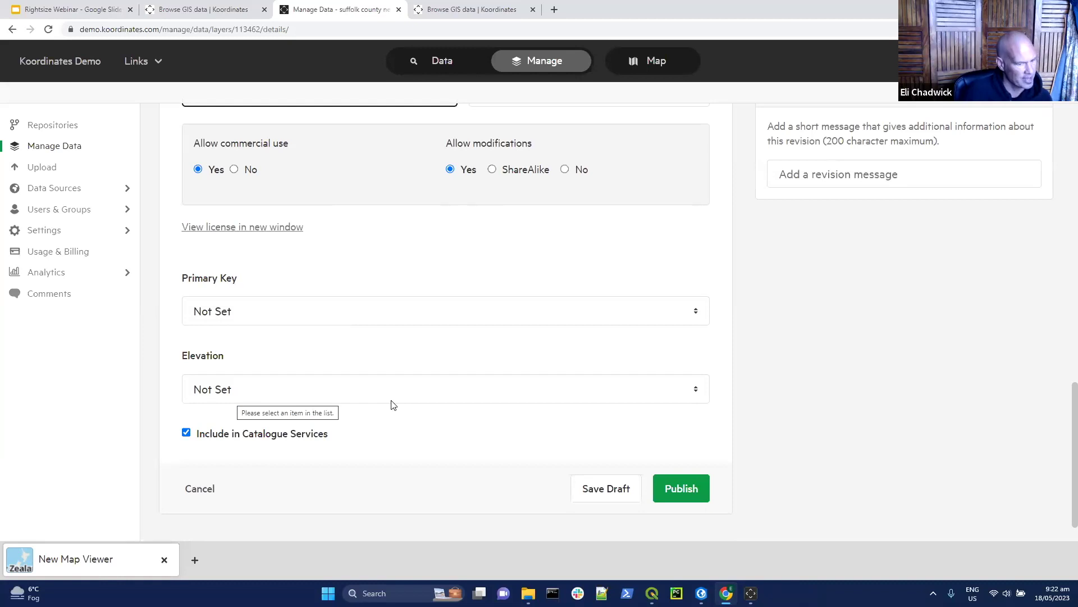
scroll(836, 441, "up", 4)
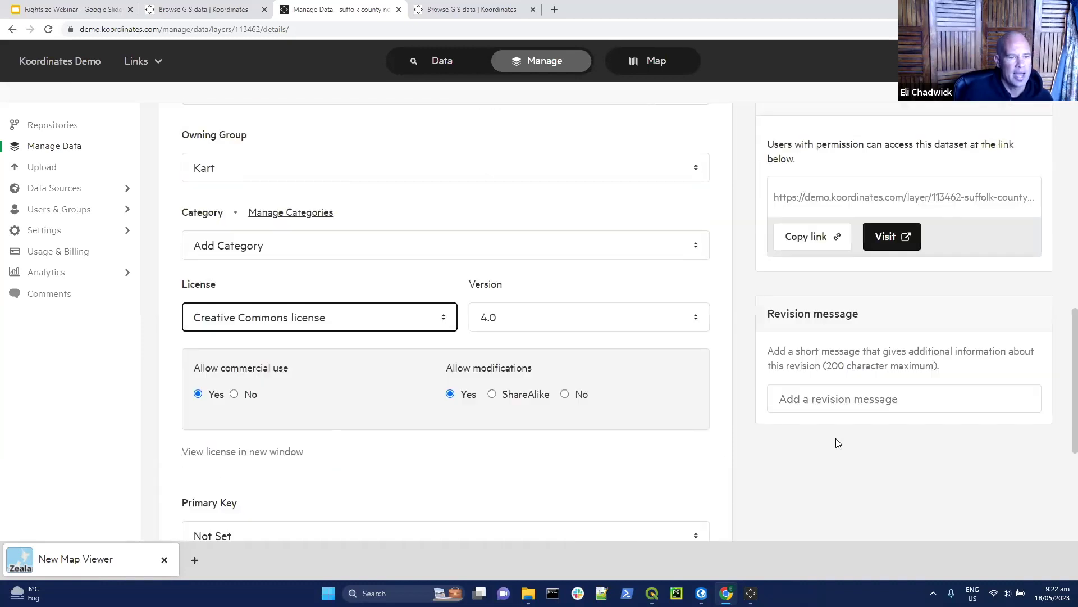
scroll(753, 477, "up", 5)
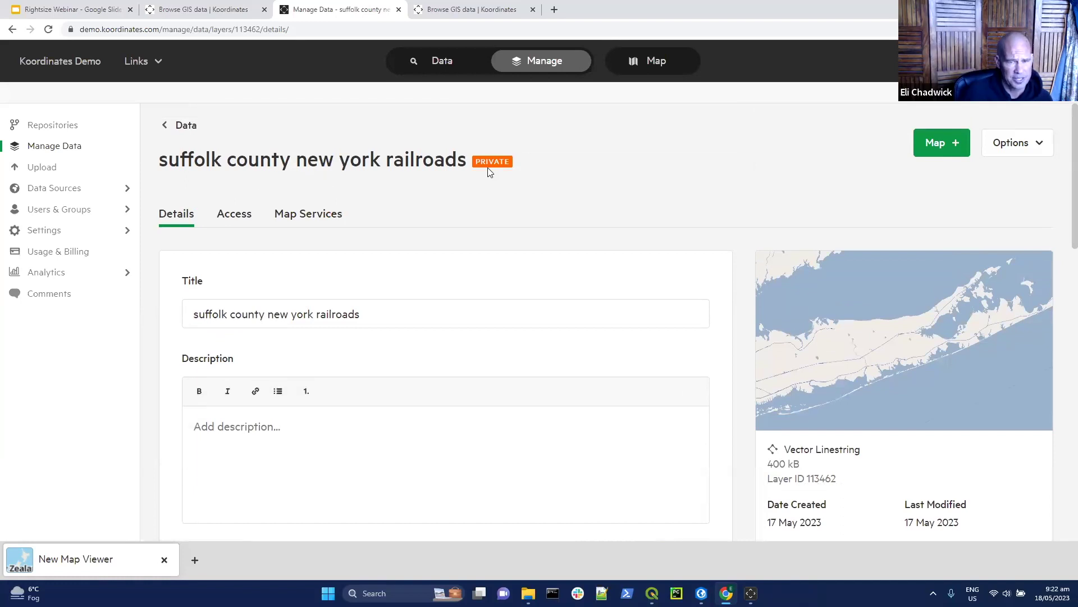
left_click(245, 219)
left_click(595, 107)
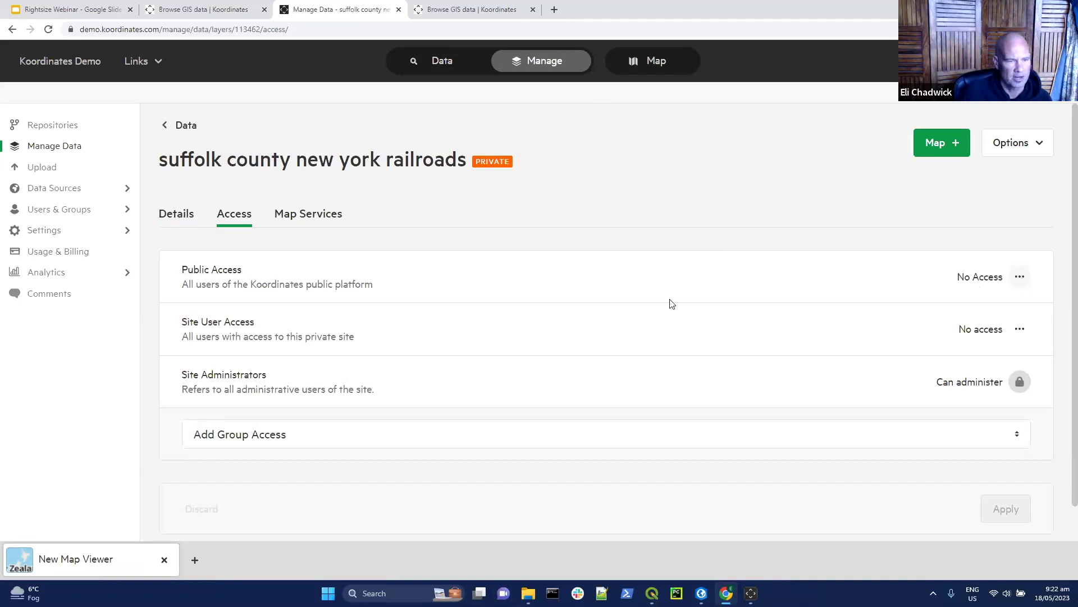
Try the public access level "Anyone can view, register to download" and set it back to No Access.
left_click(1019, 278)
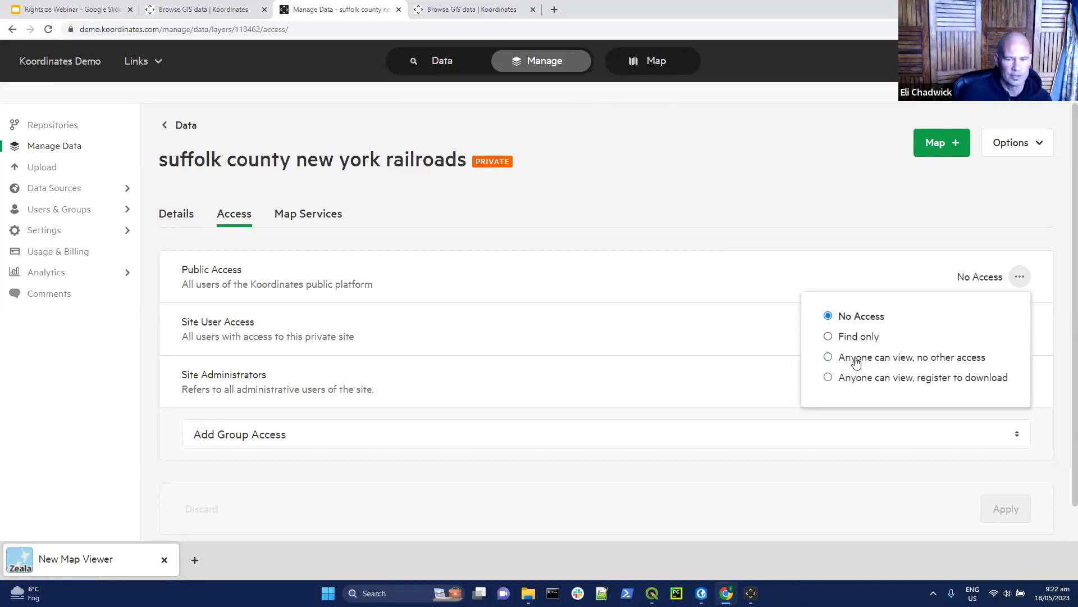
left_click(829, 378)
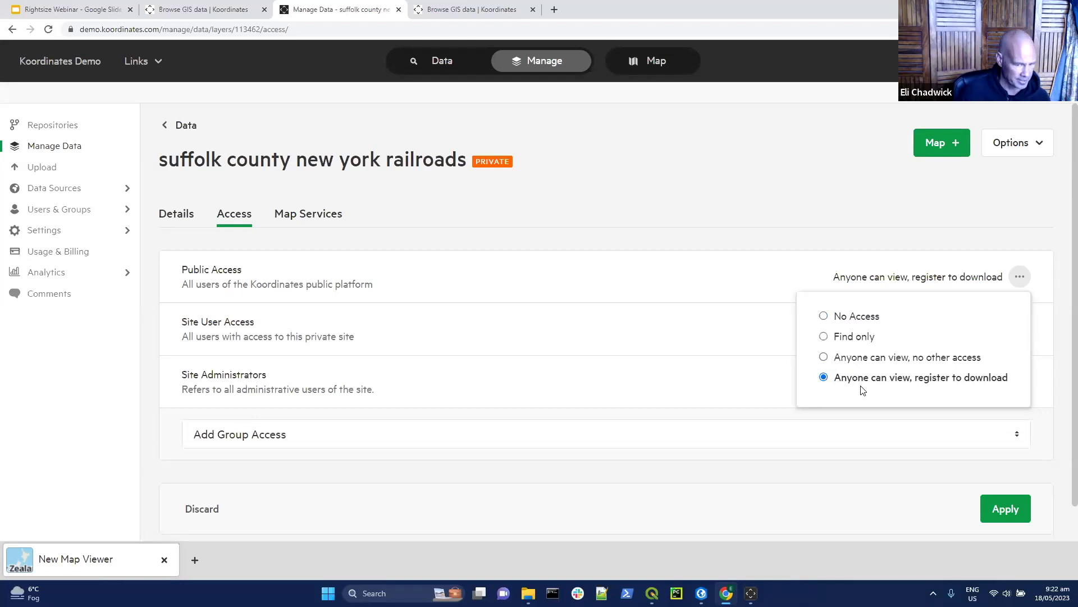
left_click(824, 316)
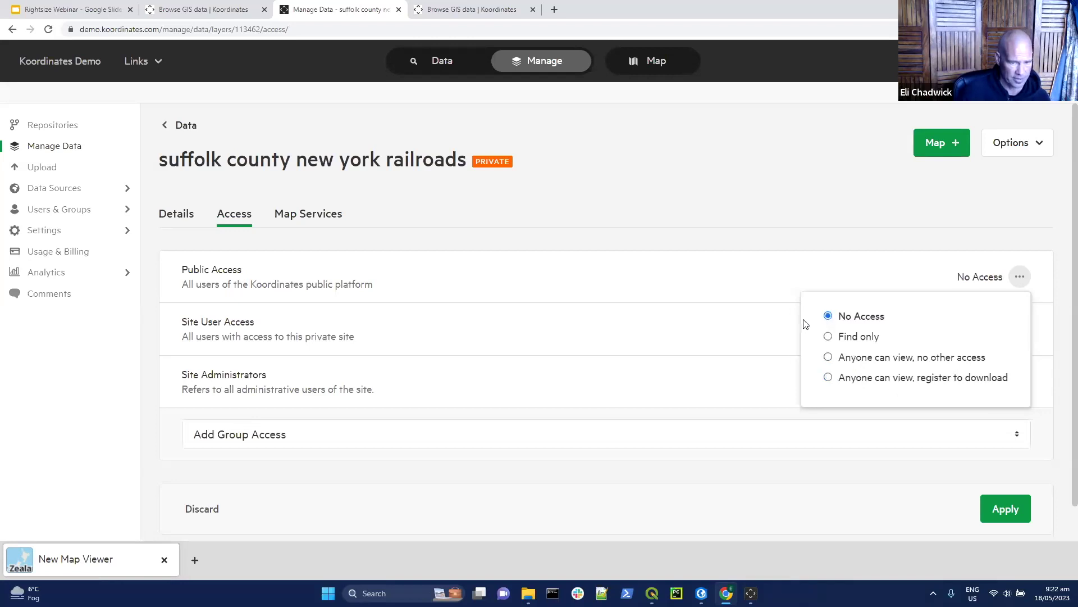
left_click(514, 285)
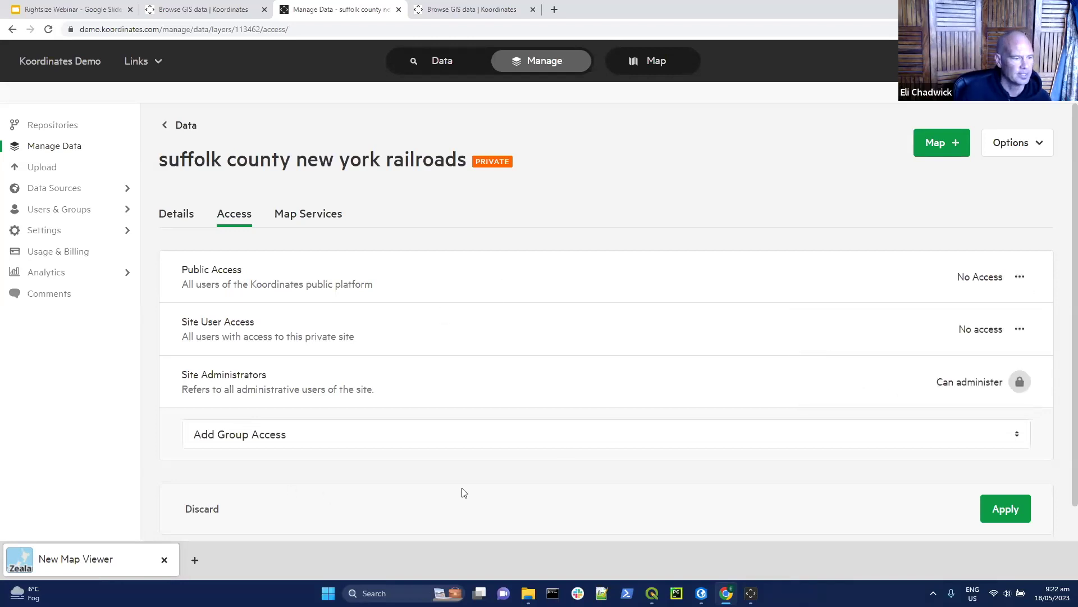
Add group access for the New group on the railroads dataset with the Can download permission.
scroll(614, 400, "down", 1)
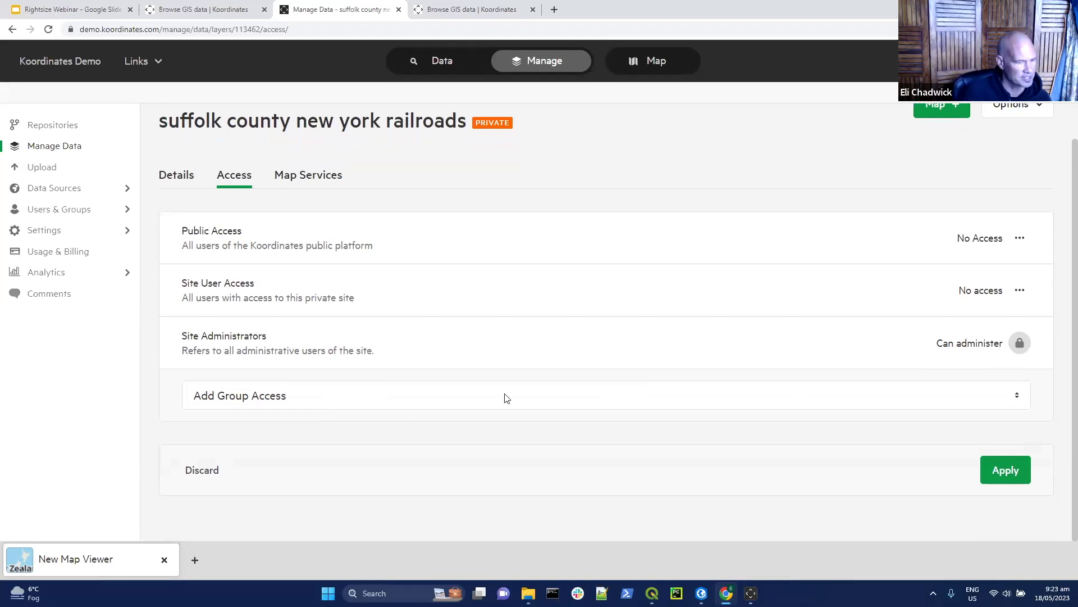
left_click(1019, 398)
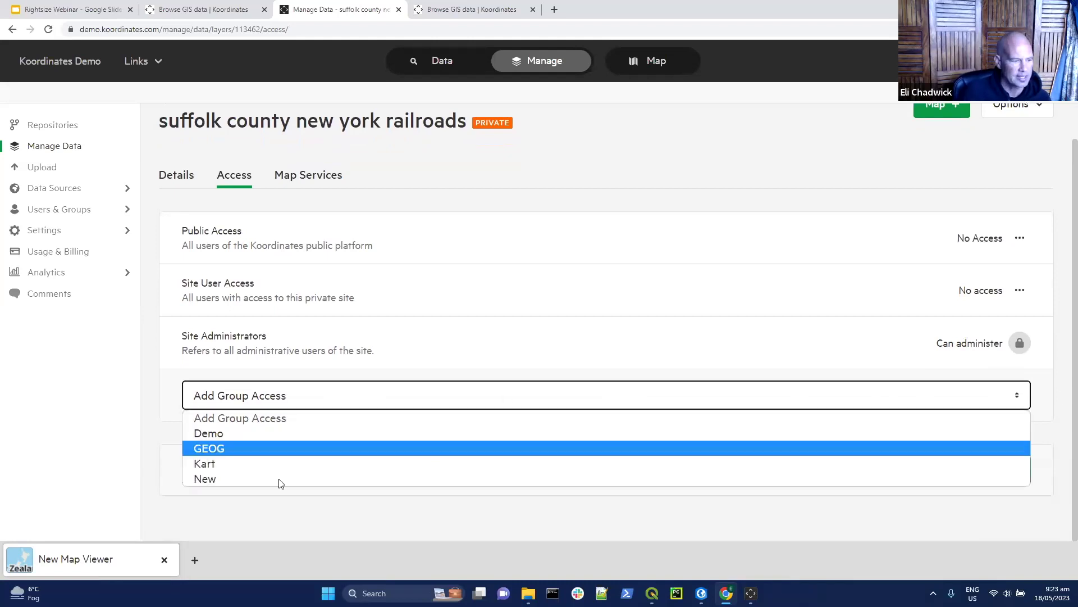
left_click(226, 478)
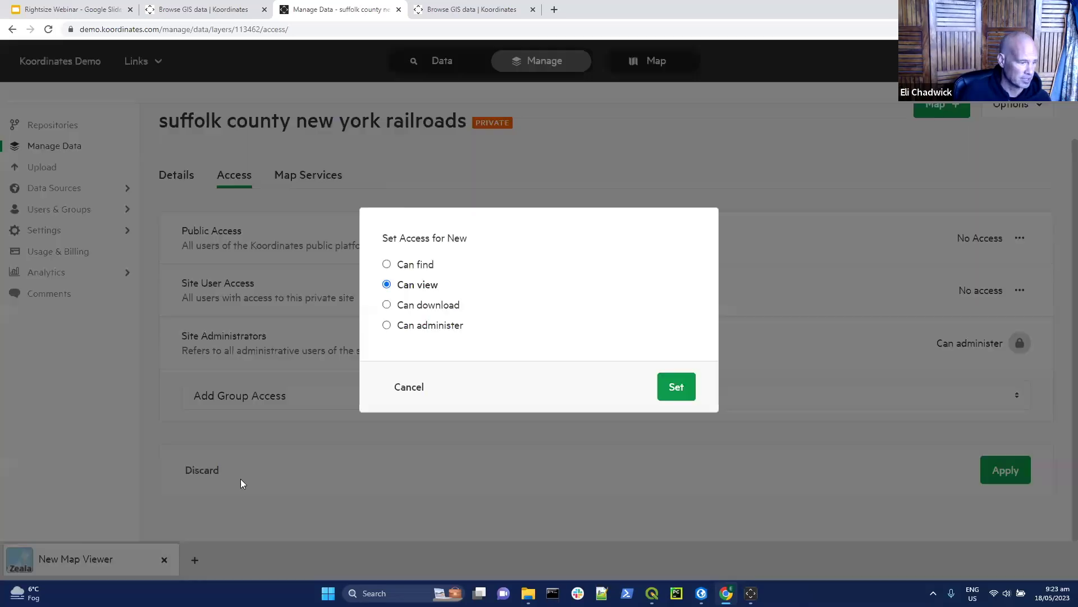
left_click(400, 305)
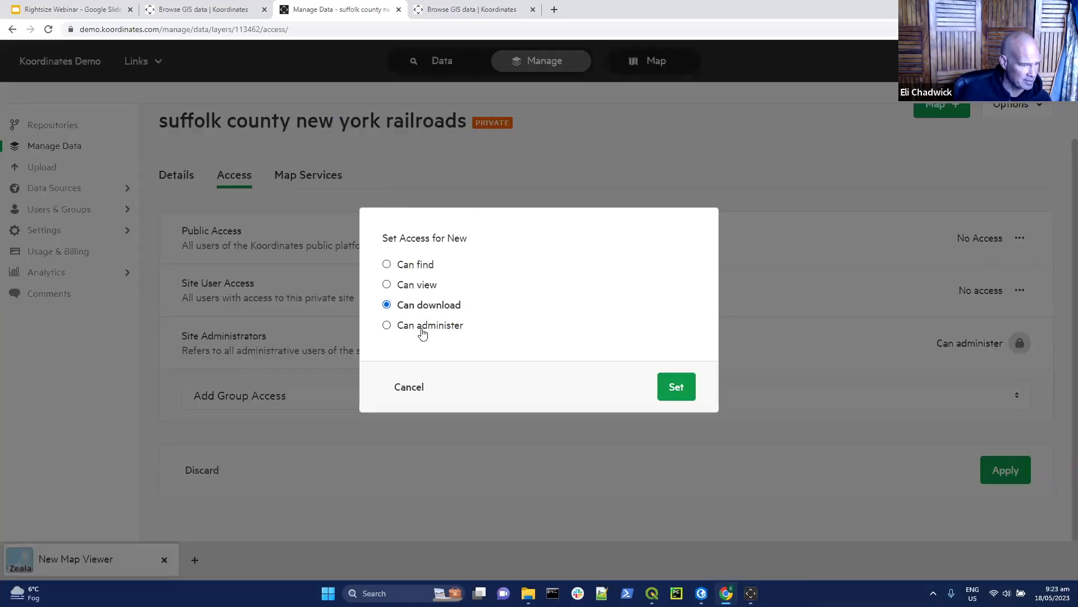
left_click(675, 389)
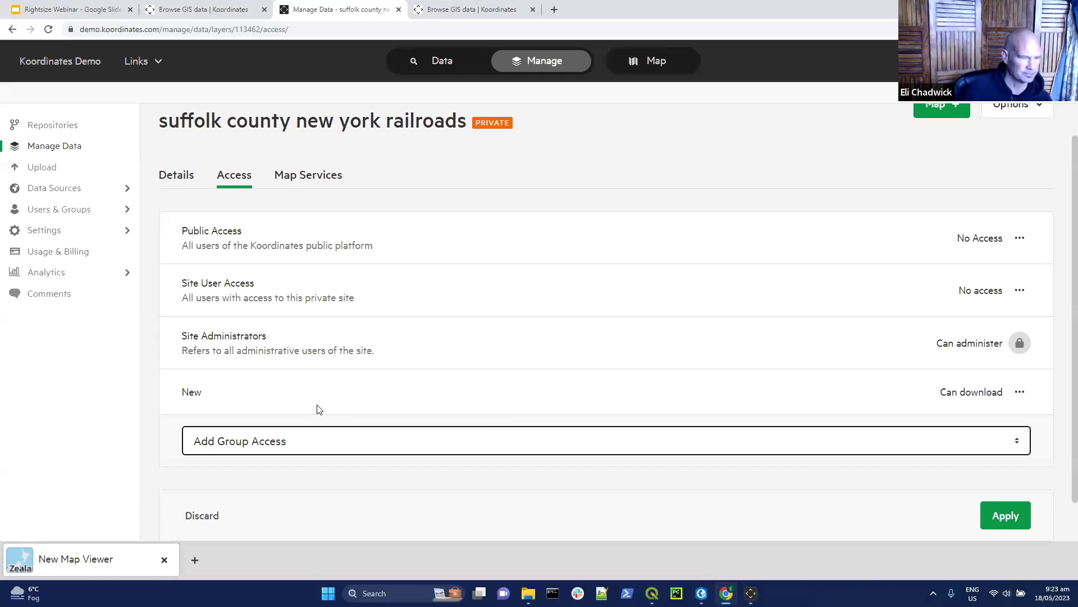
Leave the access settings without saving and create a map style named "red" in the dataset's map services.
left_click(316, 180)
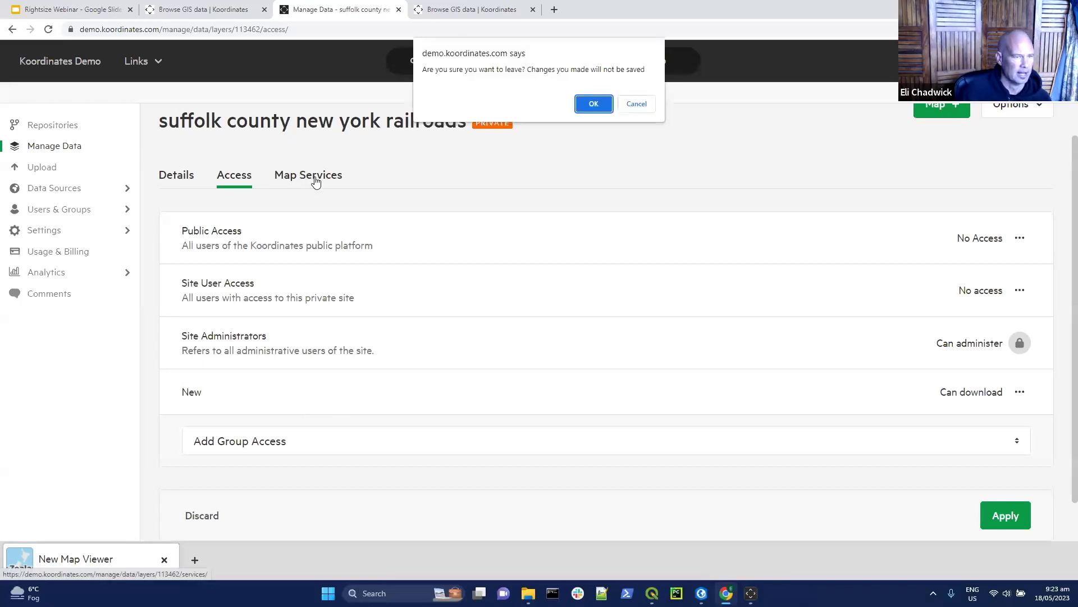
left_click(594, 103)
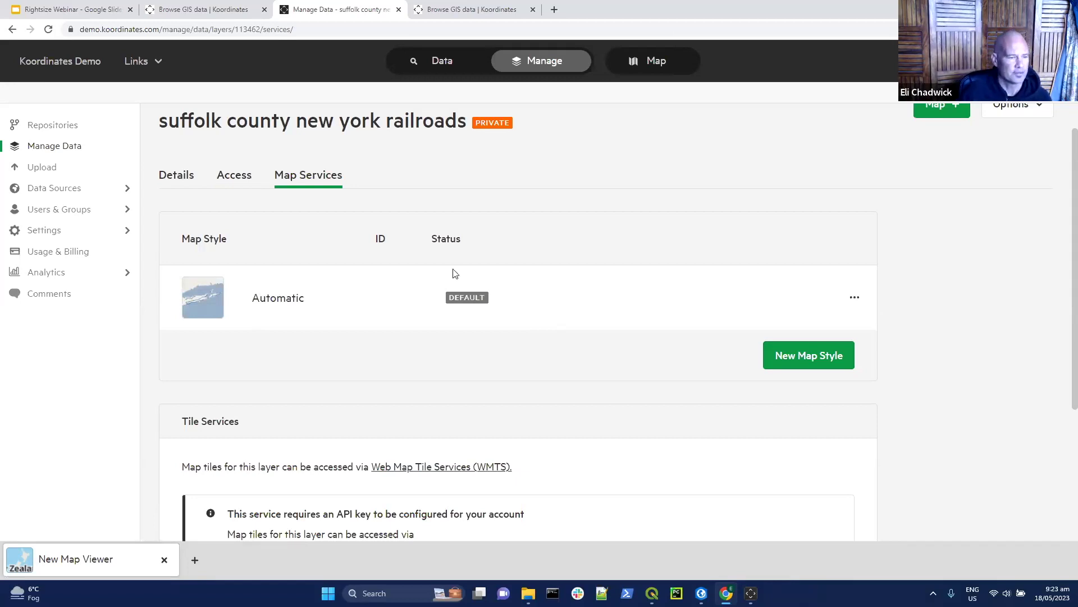
left_click(808, 355)
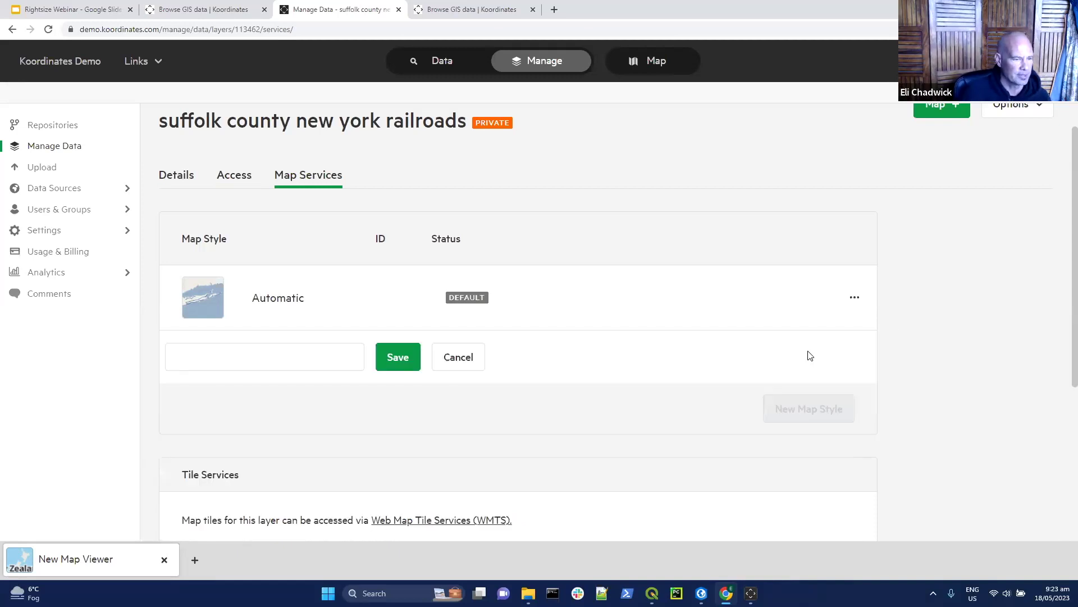
left_click(195, 353)
type("red")
left_click(398, 358)
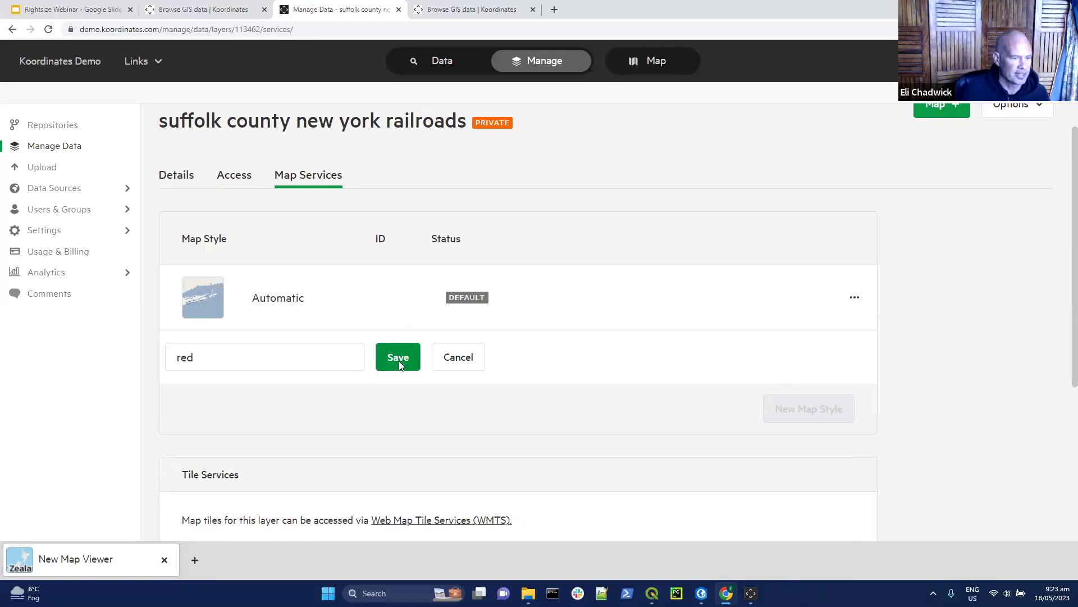
Review the actions available for the red draft map style and return to the site's list of managed data.
mouse_move(710, 361)
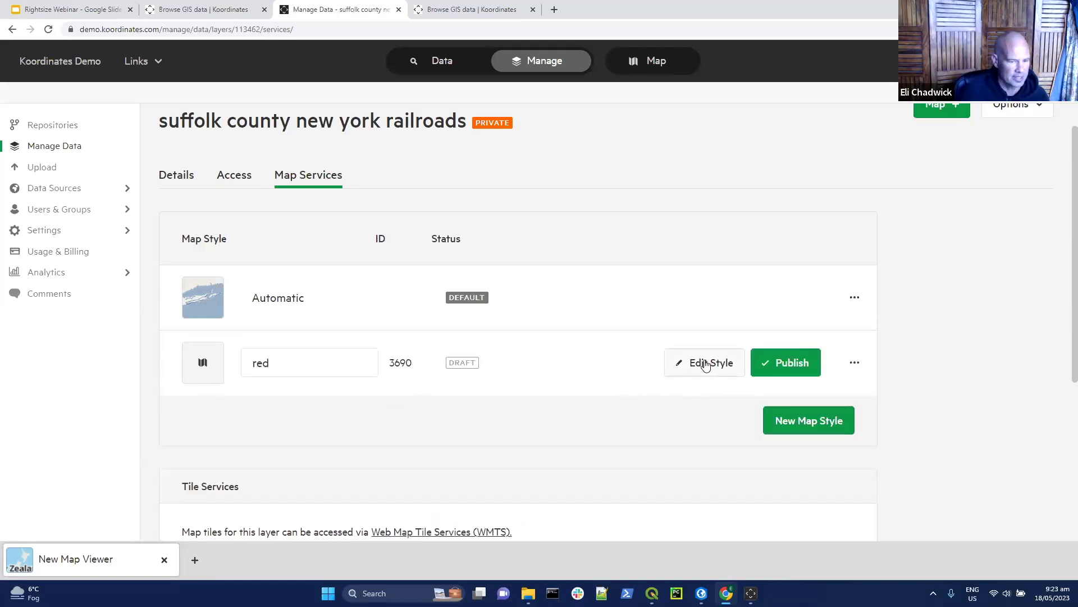
left_click(855, 363)
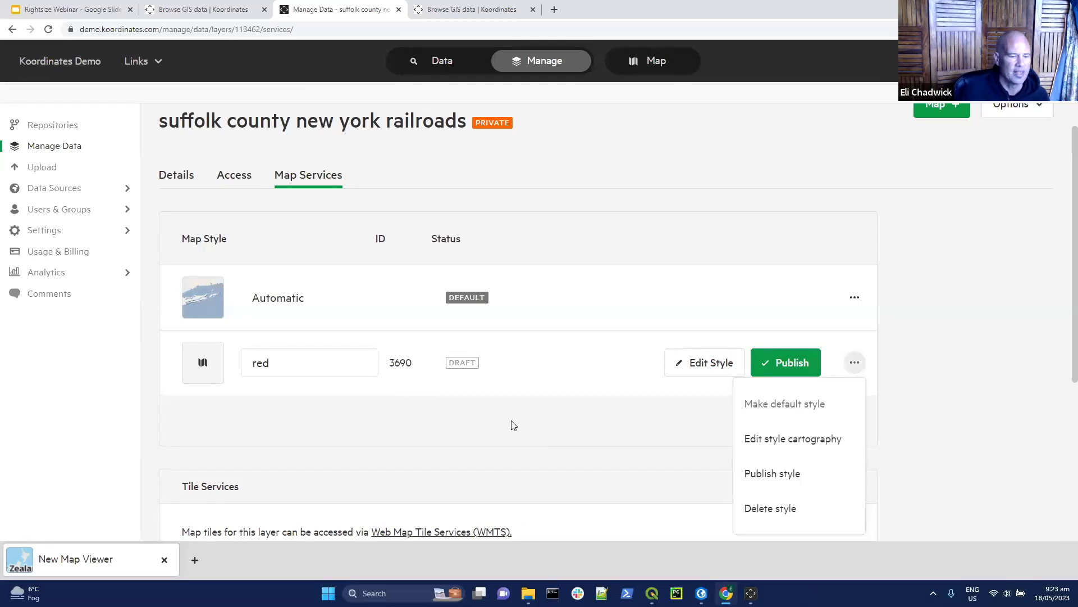
left_click(438, 414)
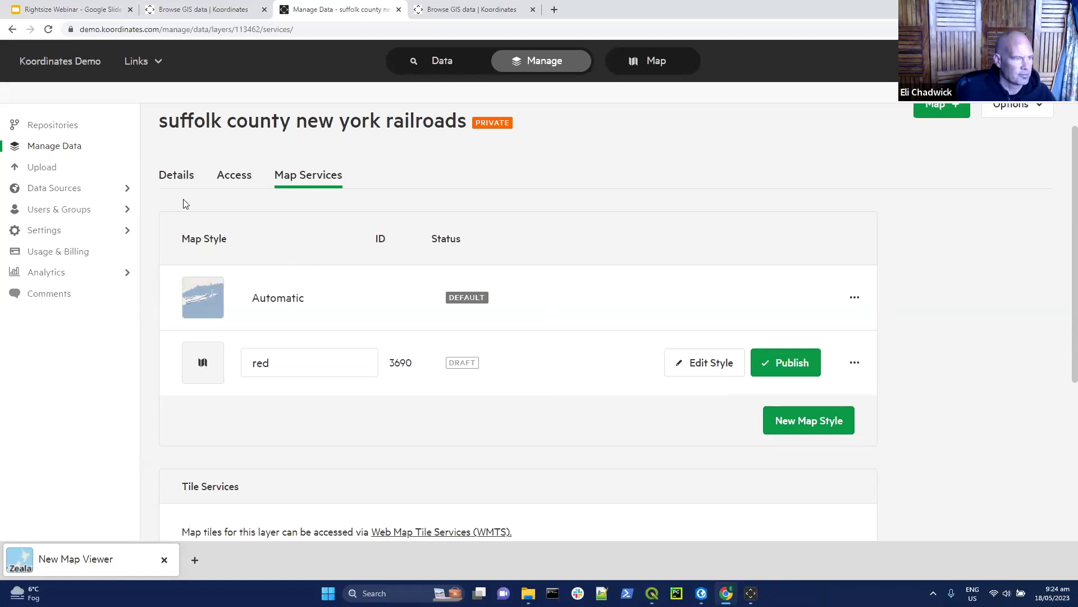
left_click(66, 146)
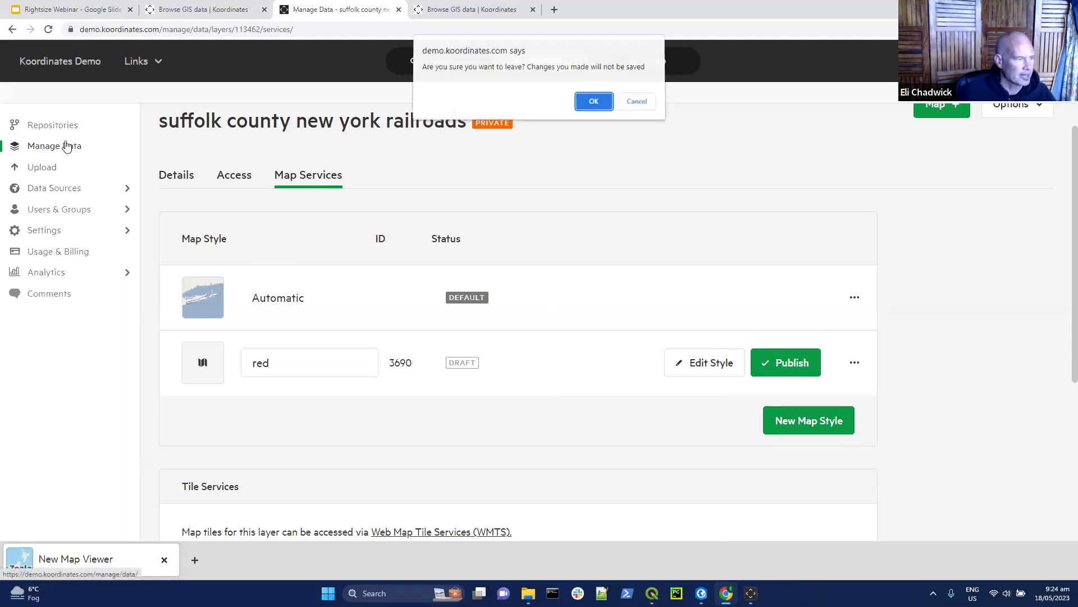
left_click(589, 101)
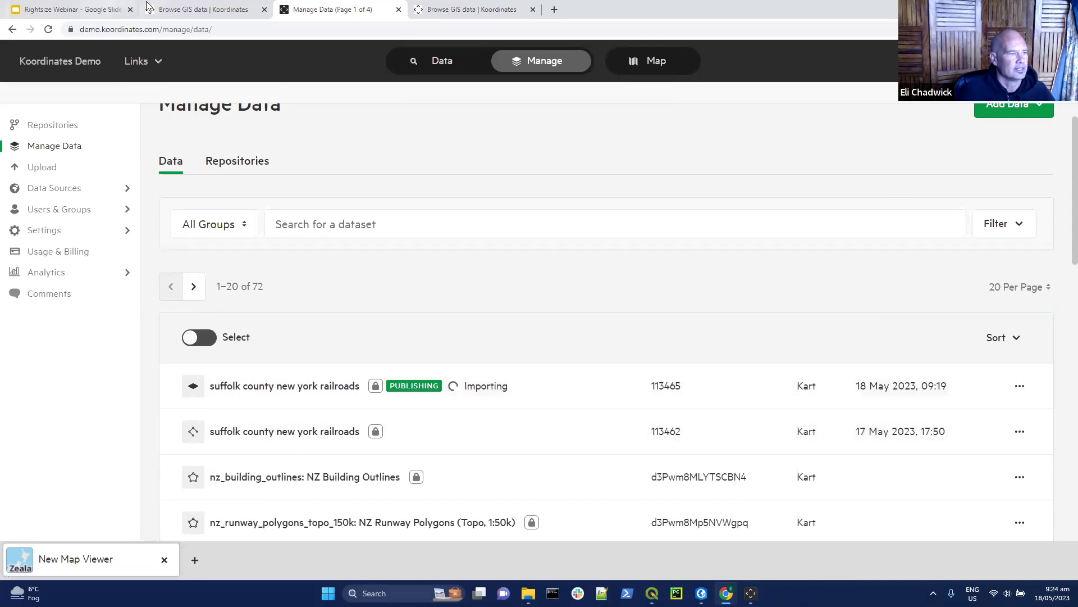
Open the Kart project website from the webinar slide on Koordinates Cloud, Kart and the Desktop App, and check its operating system downloads.
left_click(50, 13)
key("Right")
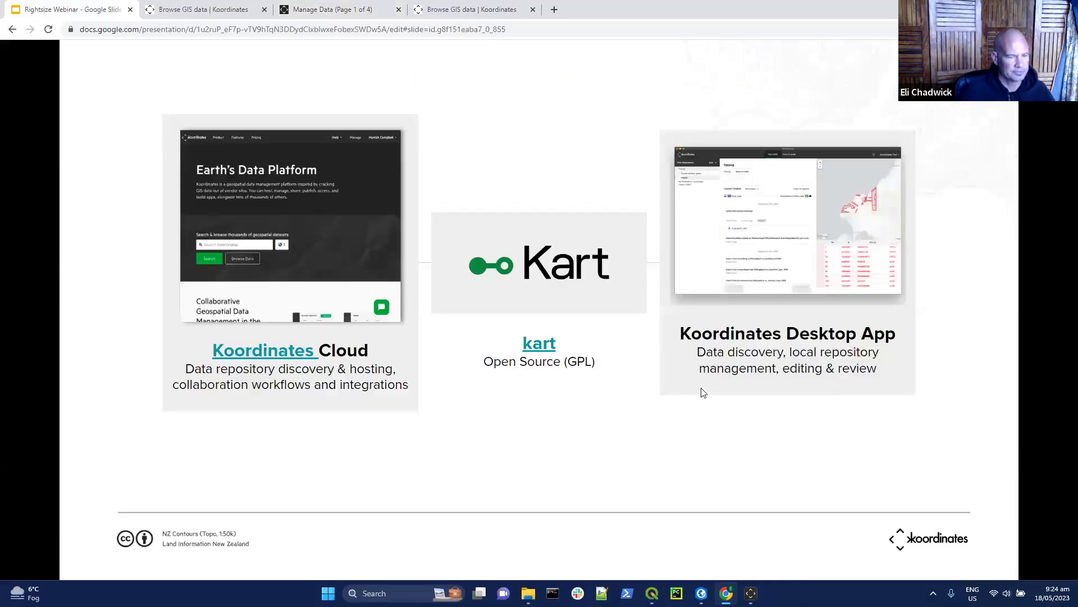
left_click(545, 345)
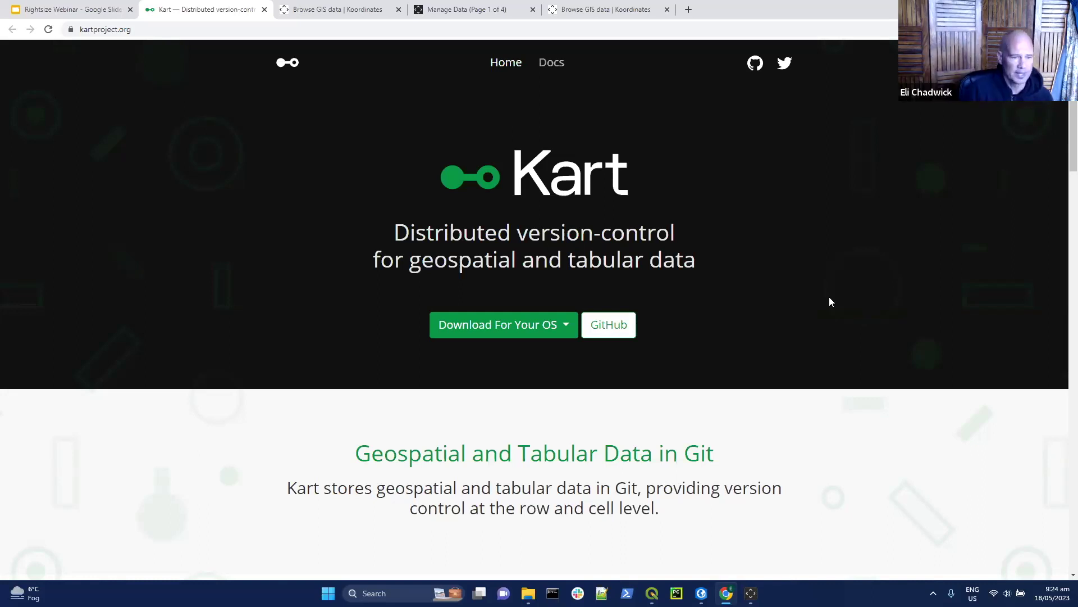
left_click(504, 326)
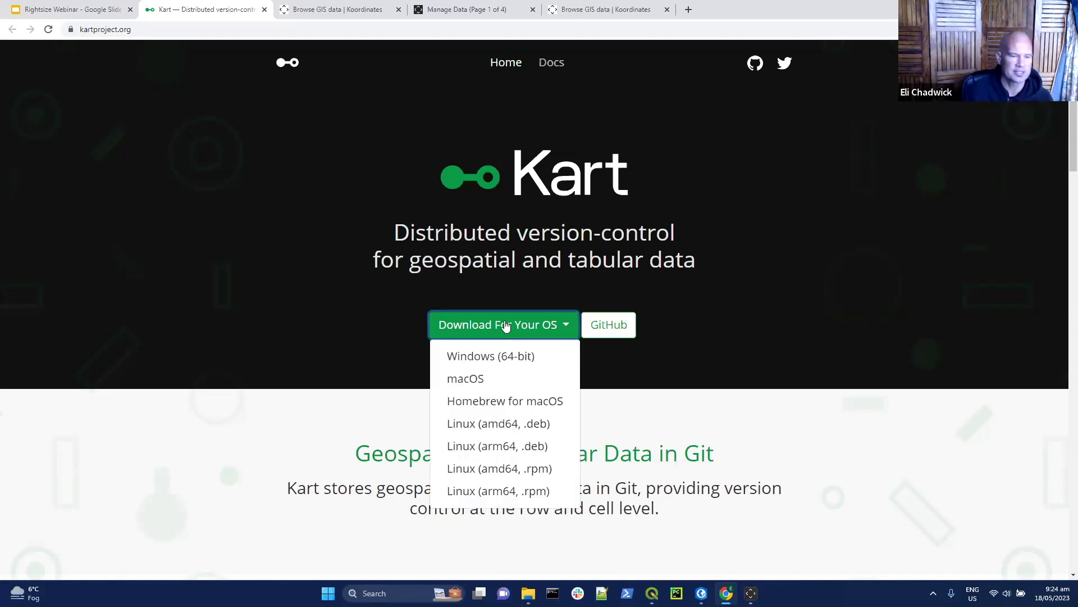
left_click(763, 333)
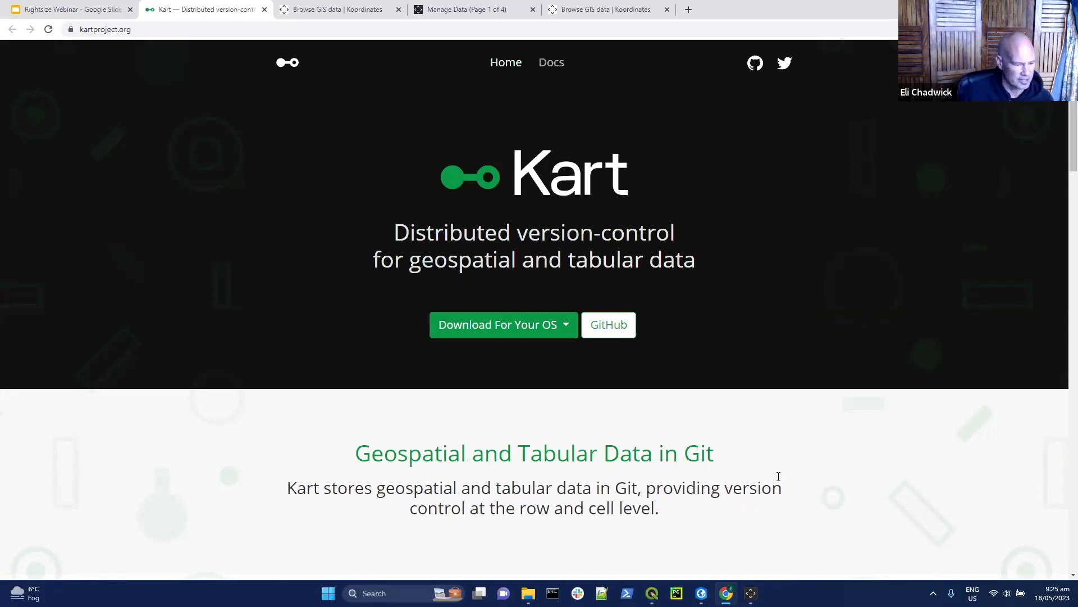
Examine the Kart homepage's description of Git-based data versioning, GIS workflow support and its feature list.
scroll(778, 477, "down", 4)
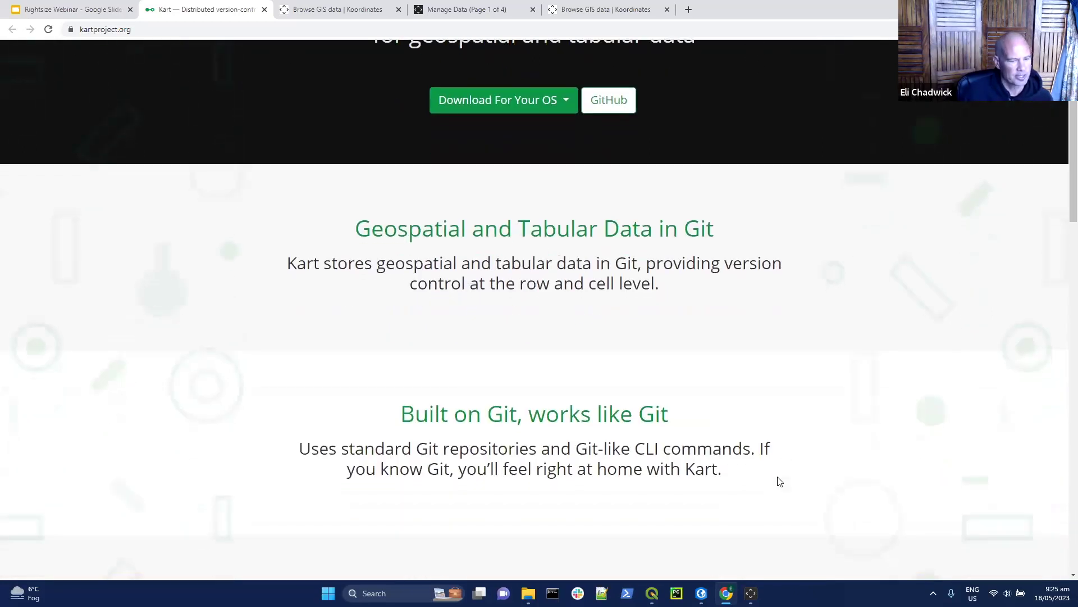
scroll(781, 481, "down", 1)
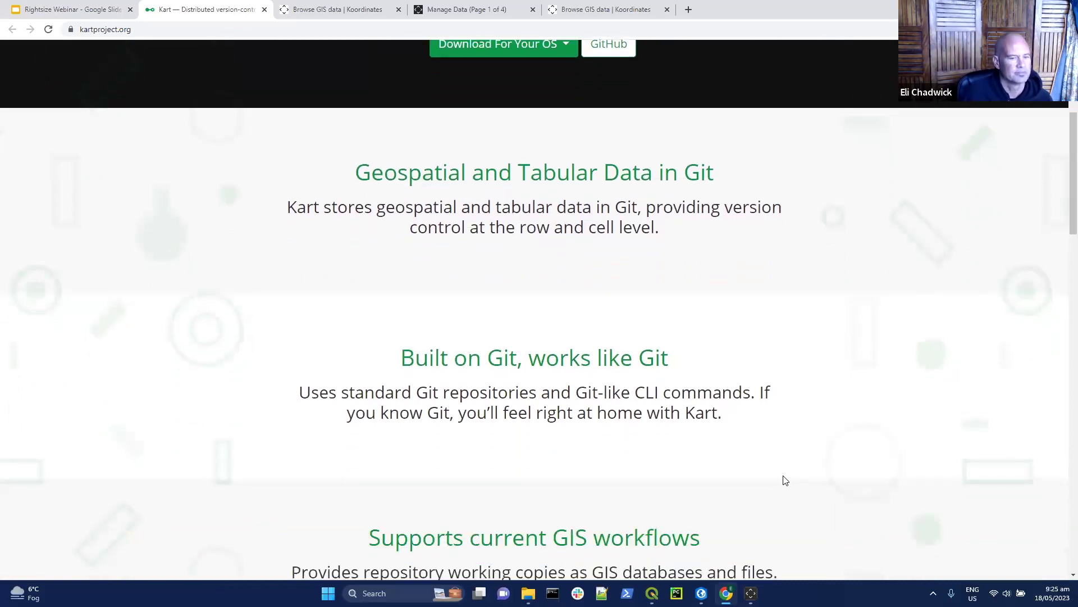
scroll(787, 480, "down", 2)
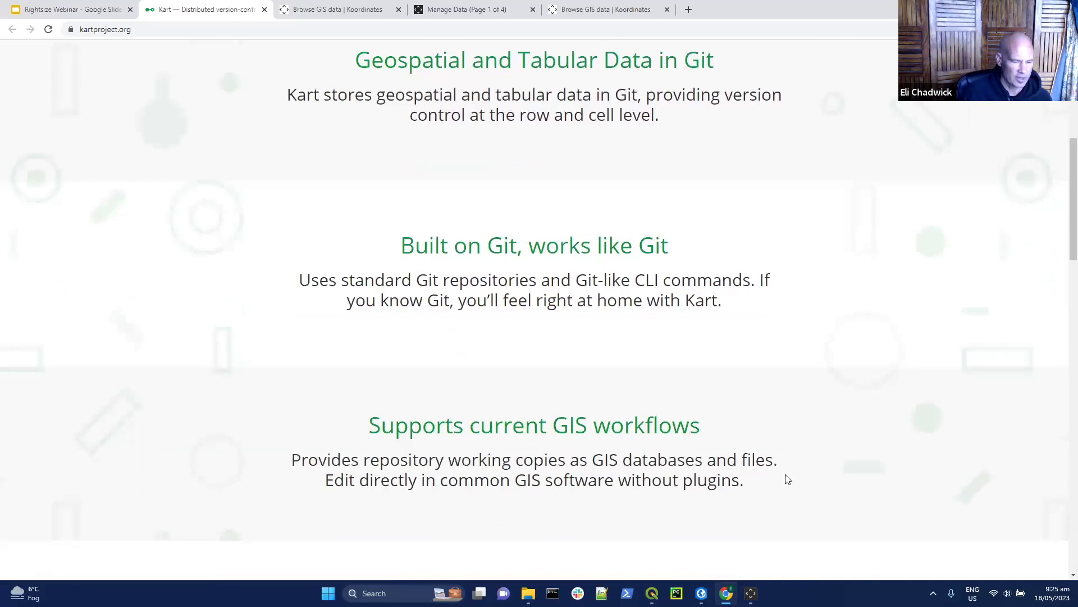
scroll(812, 468, "down", 9)
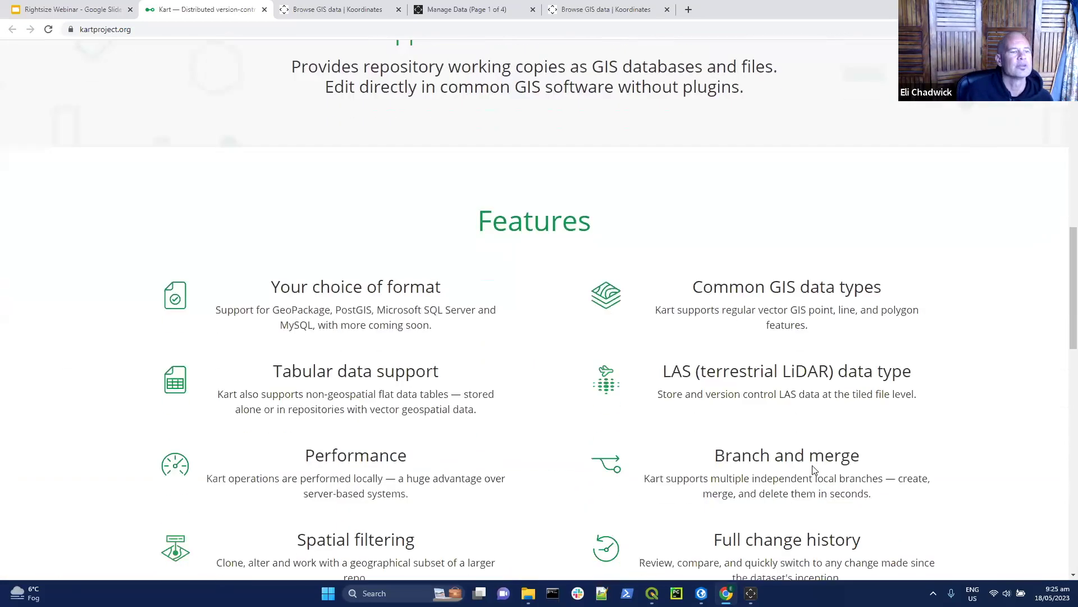
scroll(813, 466, "down", 1)
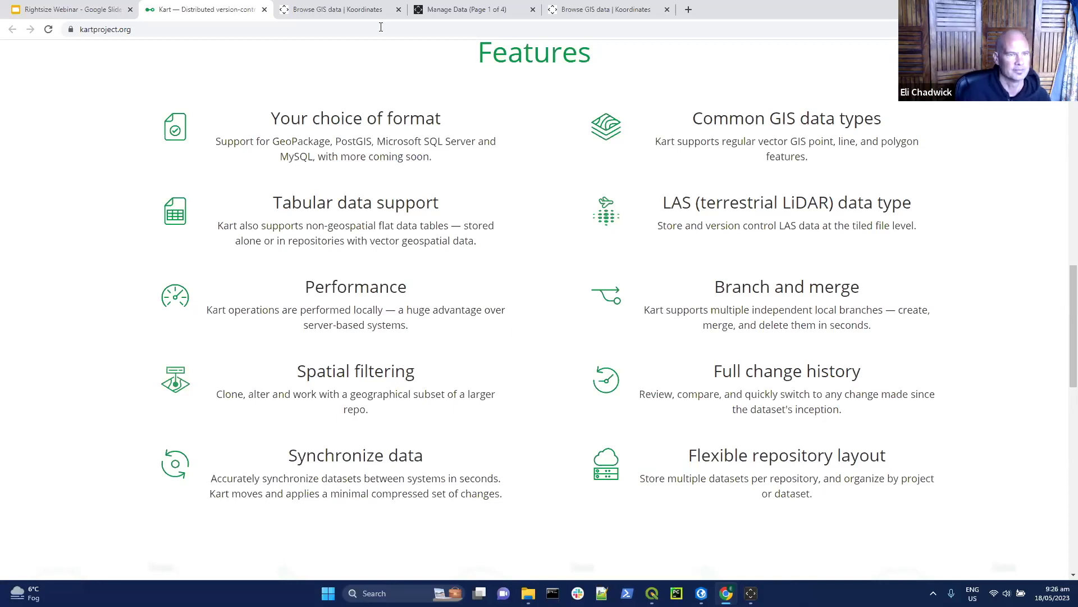
Close the Kart website and present the Distributed Version Control slide in the browser.
left_click(264, 10)
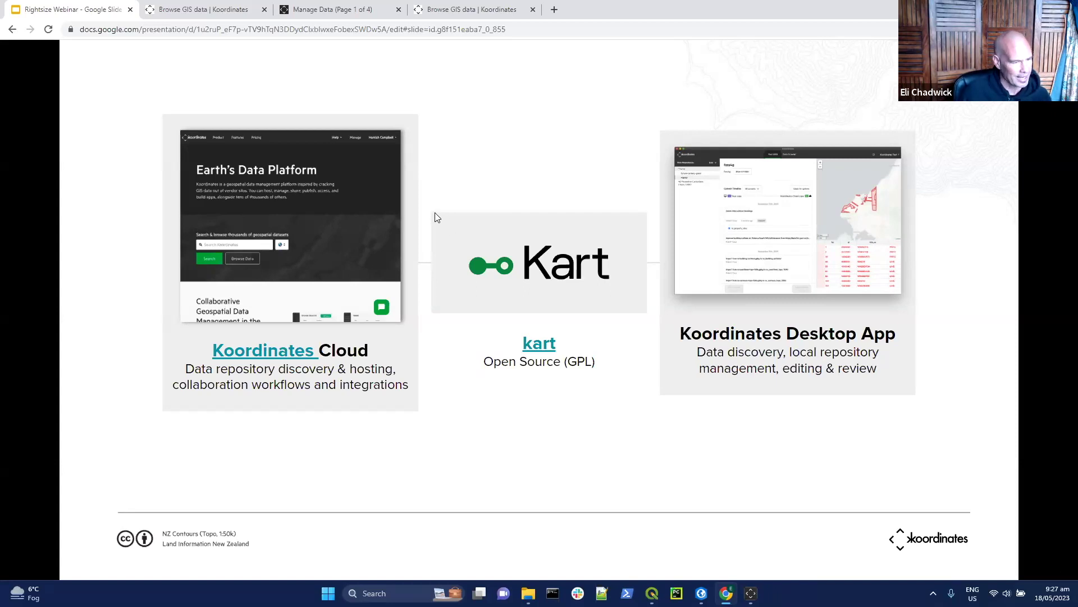
key("Right")
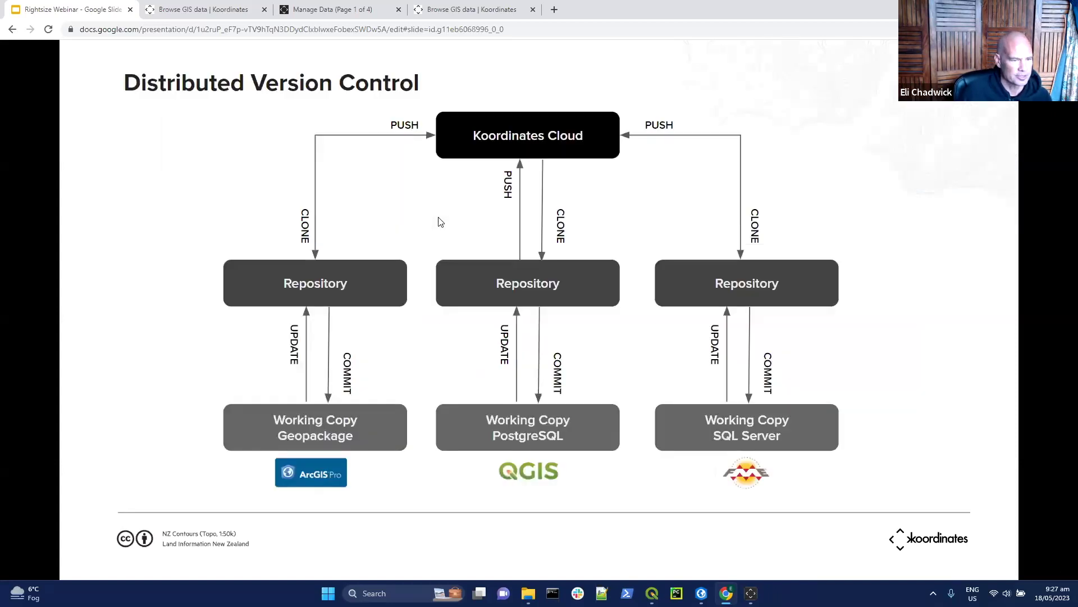
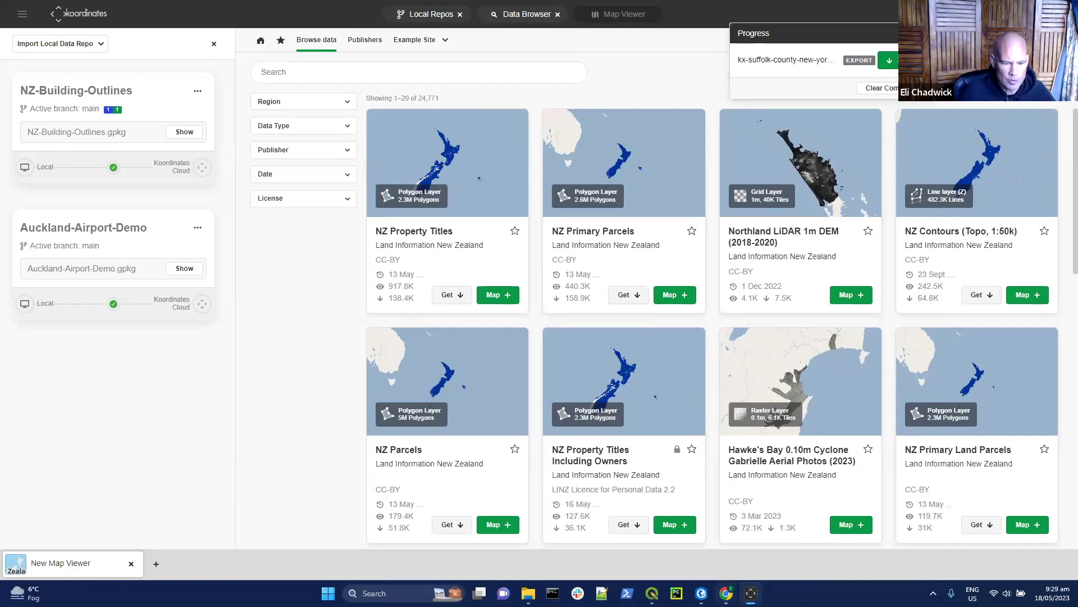
left_click(726, 593)
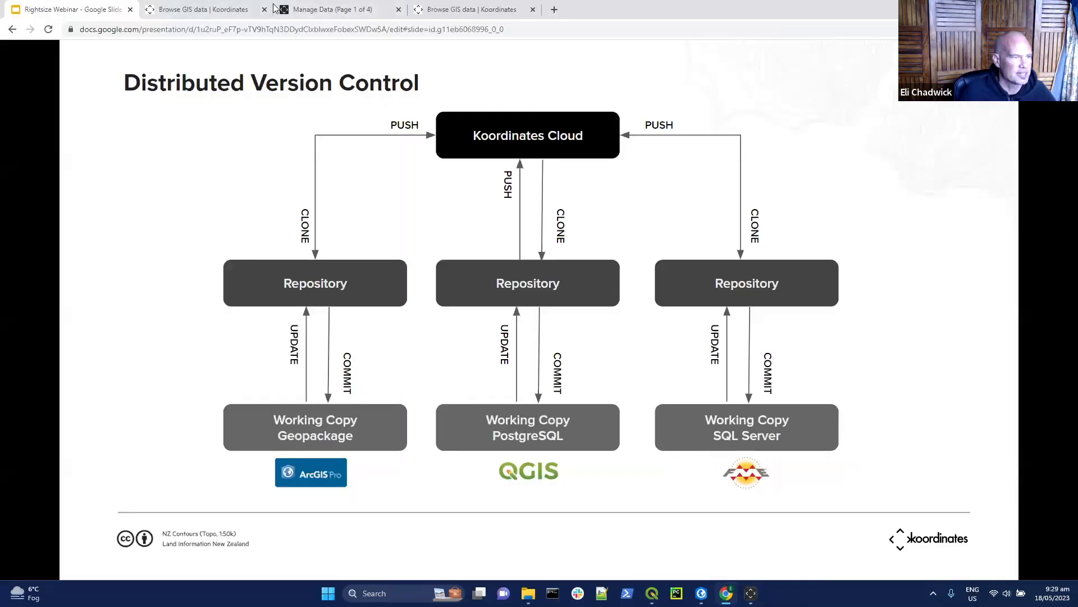
Download the finished GPKG export of the Suffolk County railroads from the web map and inspect the zip's contents.
left_click(332, 9)
left_click(229, 9)
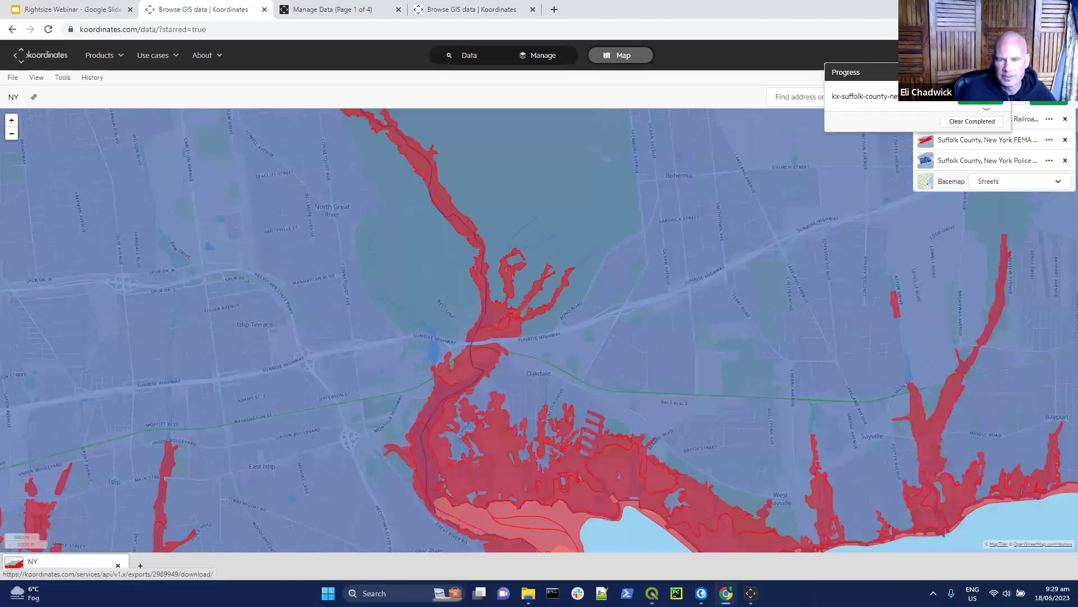
left_click(865, 96)
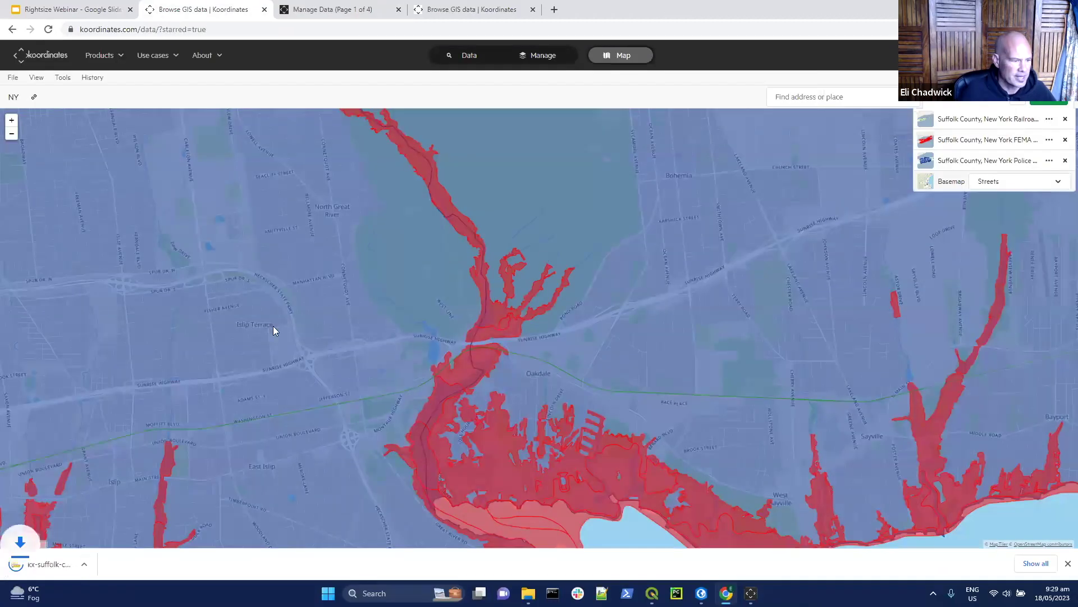
left_click(83, 563)
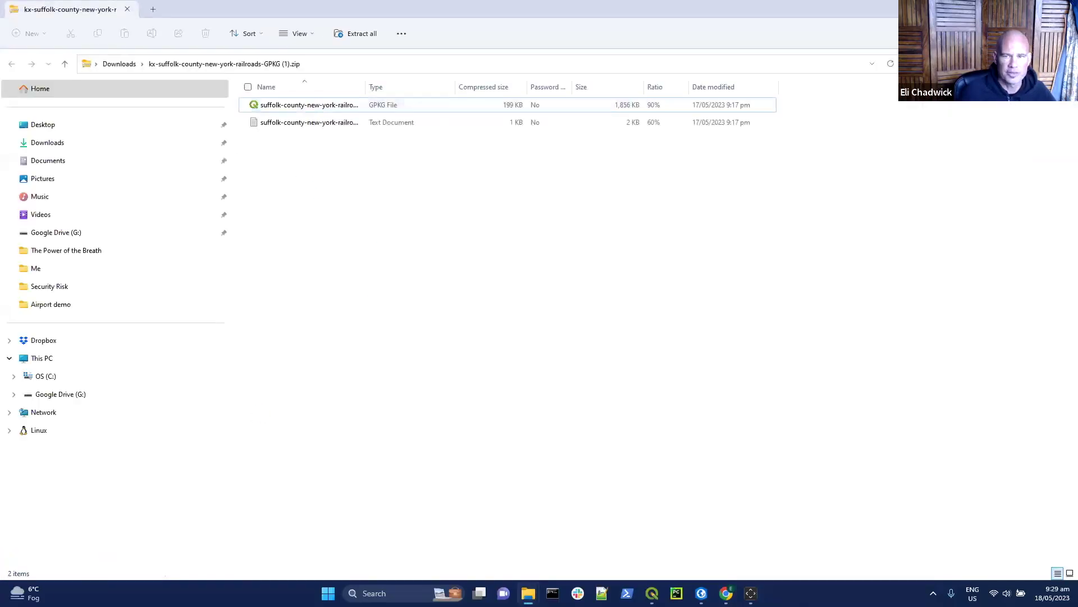
key("alt+F4")
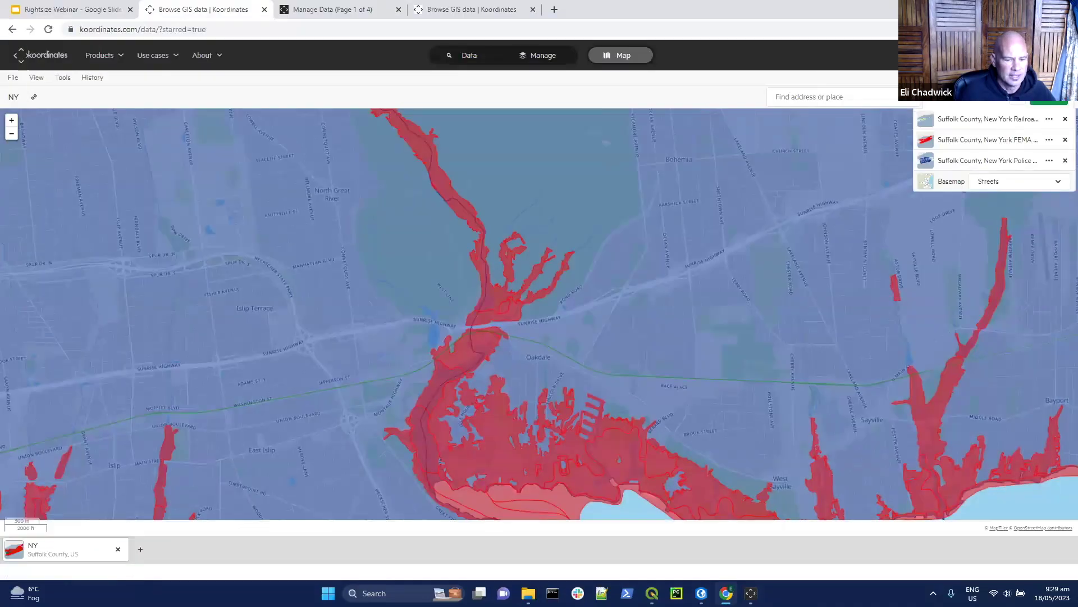
Switch to the Koordinates desktop app and explore the Region filter and the Point Clouds and Rasters data type filters, leaving the catalogue unfiltered.
left_click(751, 593)
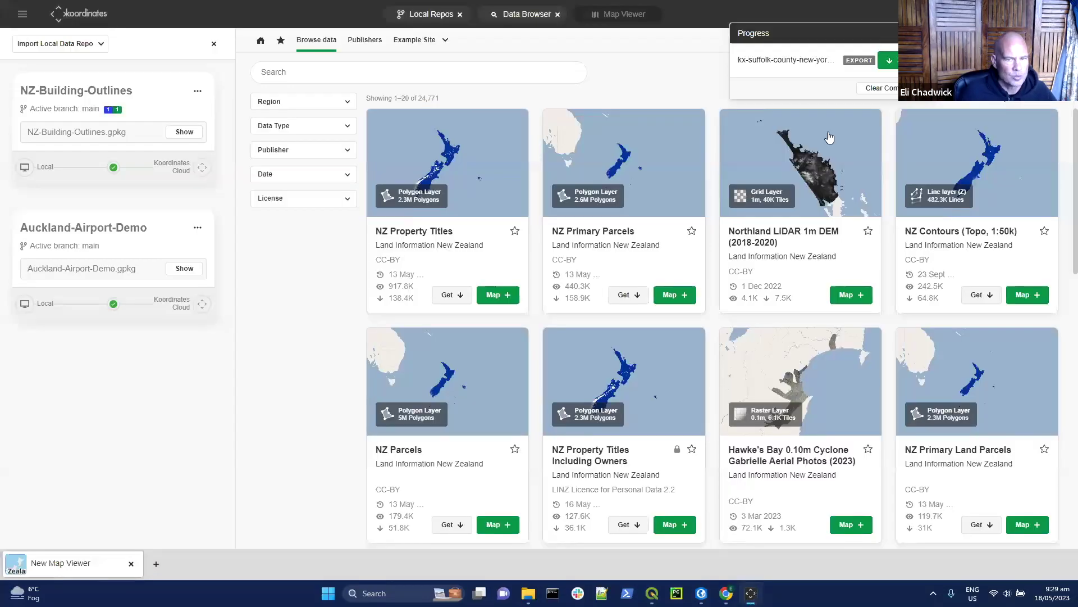
left_click(888, 90)
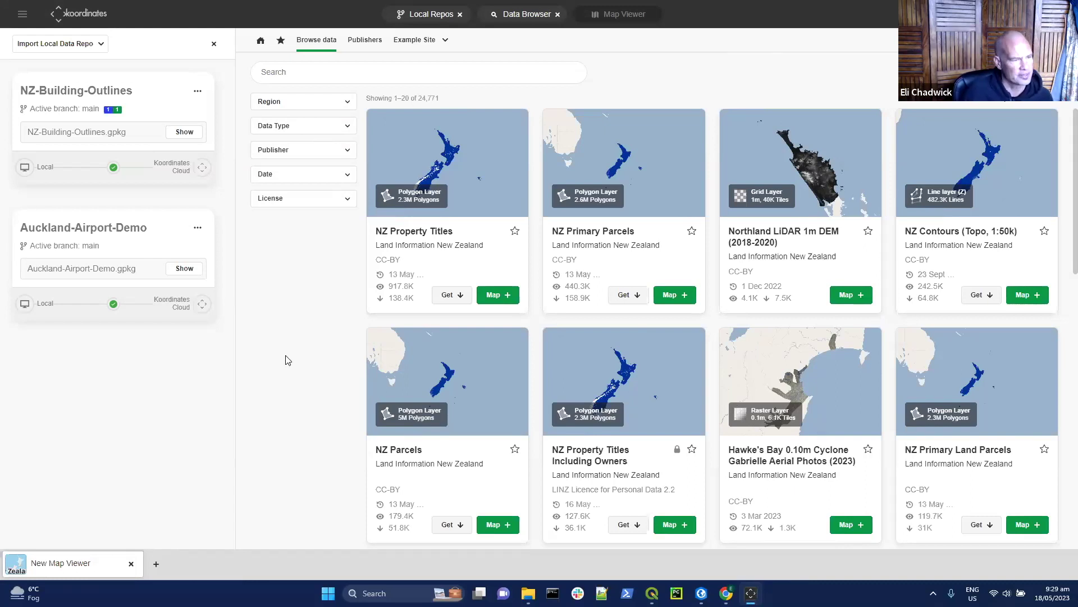
left_click(348, 102)
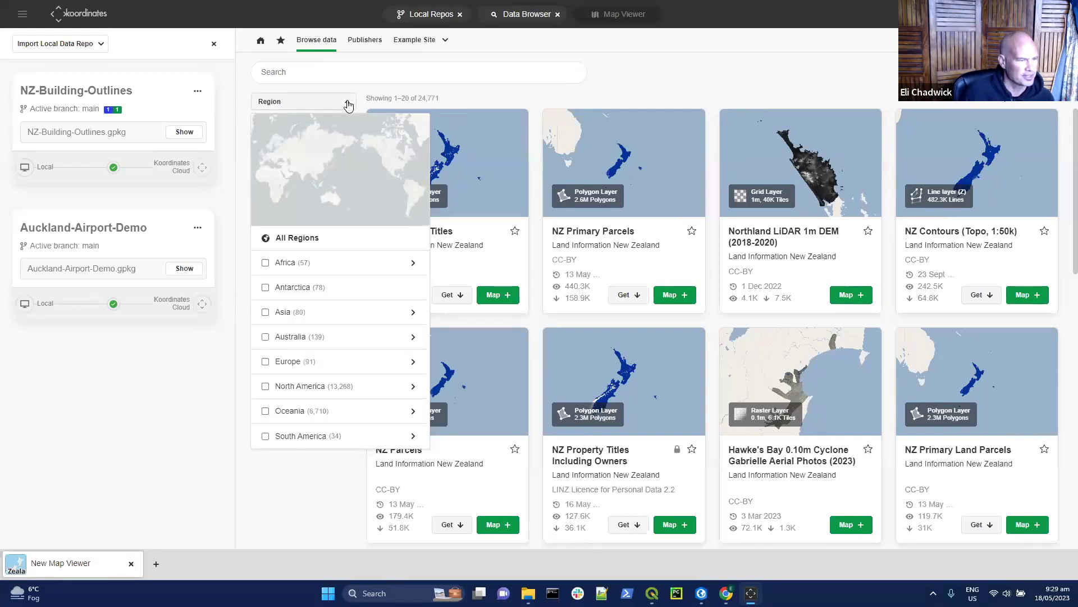
left_click(349, 102)
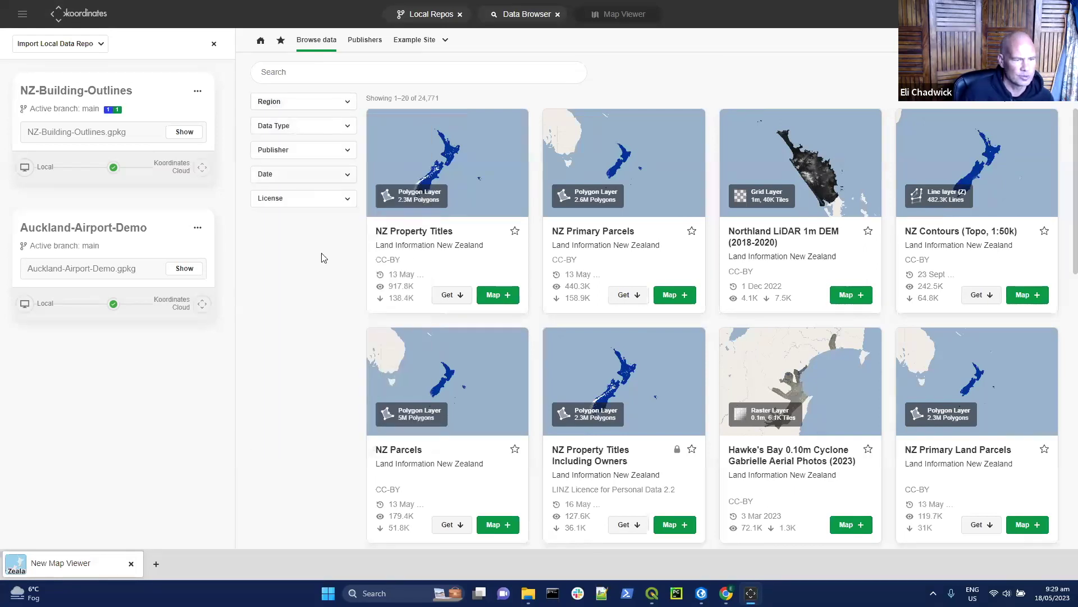
left_click(342, 129)
left_click(297, 196)
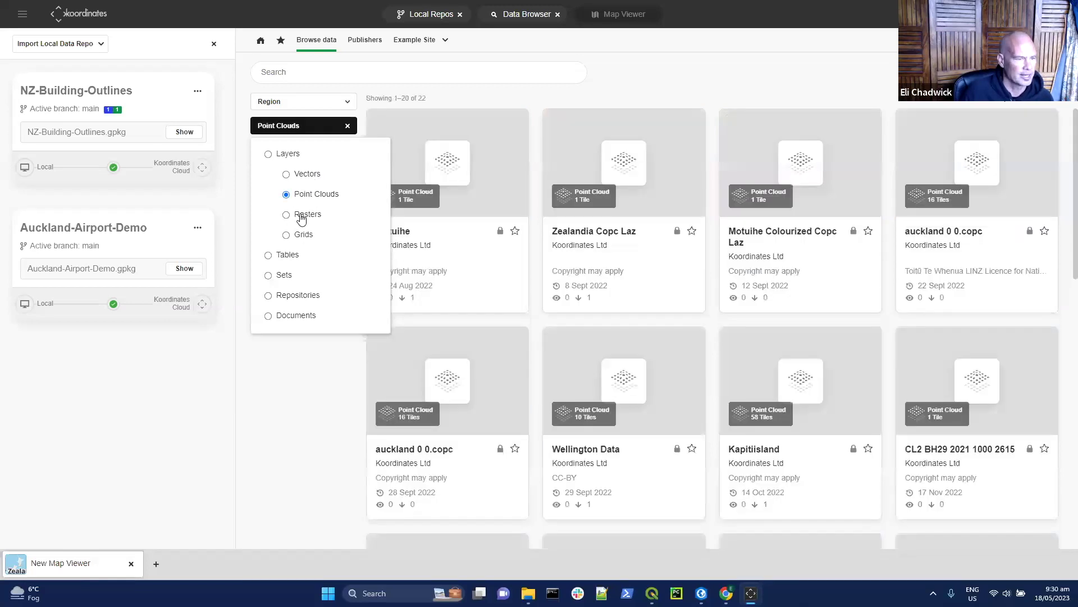
left_click(293, 220)
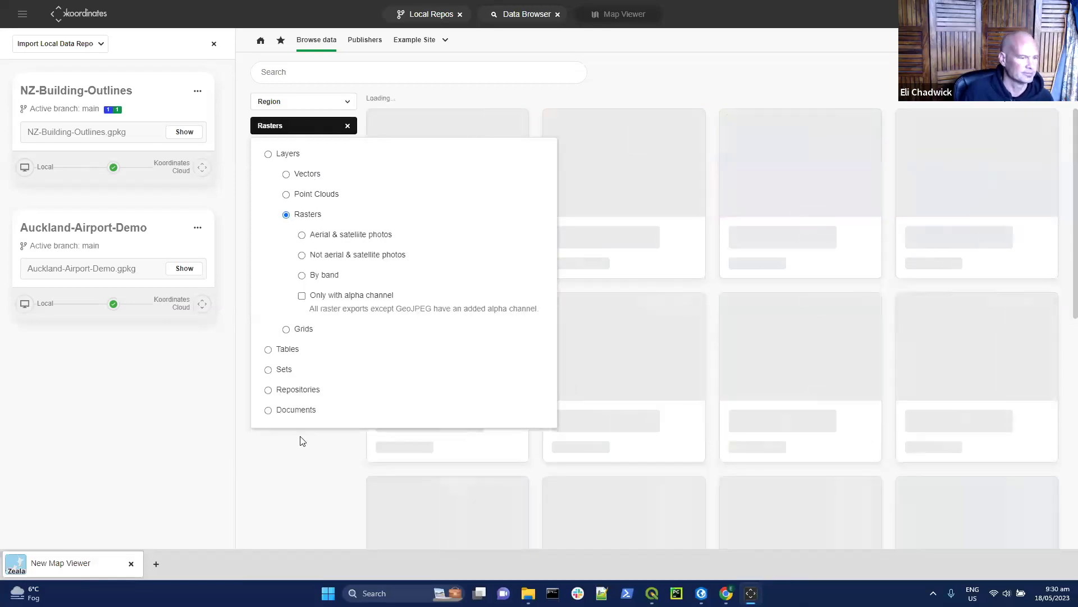
left_click(303, 470)
left_click(348, 127)
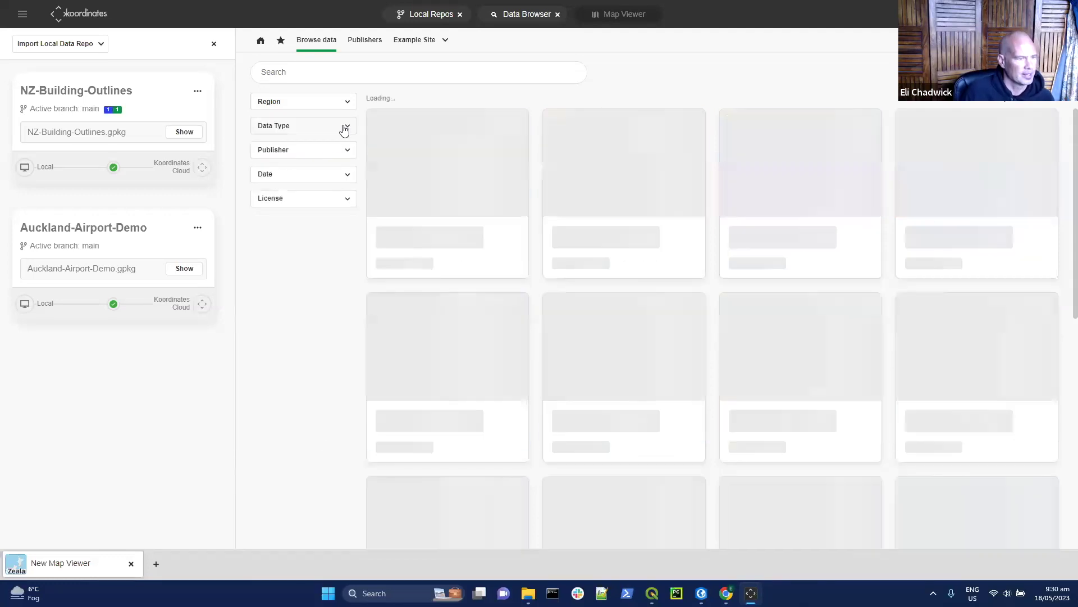
Find Suffolk County, New York Railroads among the starred datasets and open its details.
left_click(283, 44)
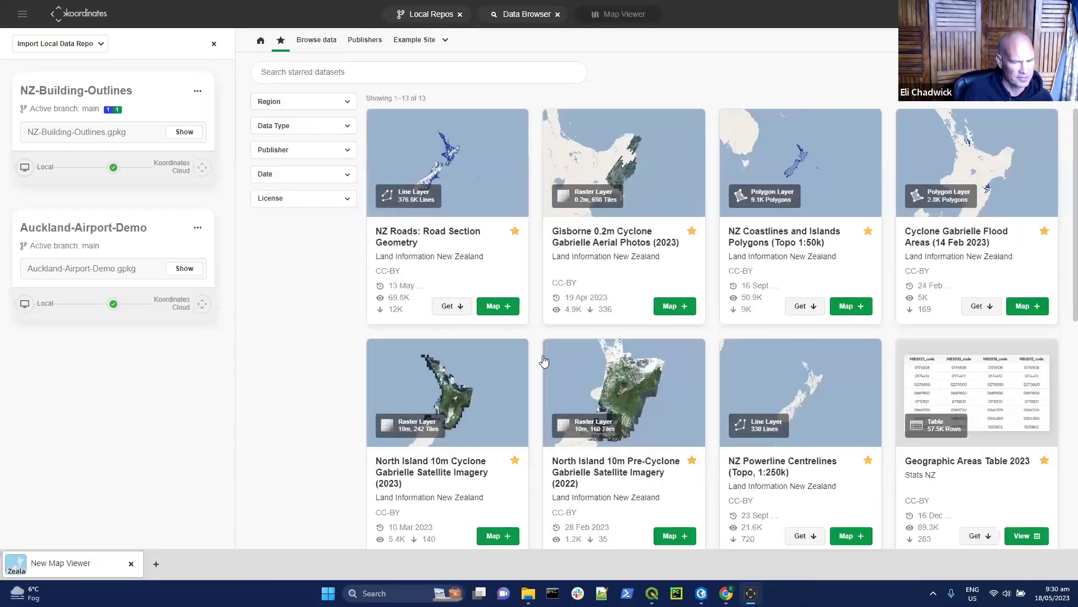
scroll(830, 359, "down", 7)
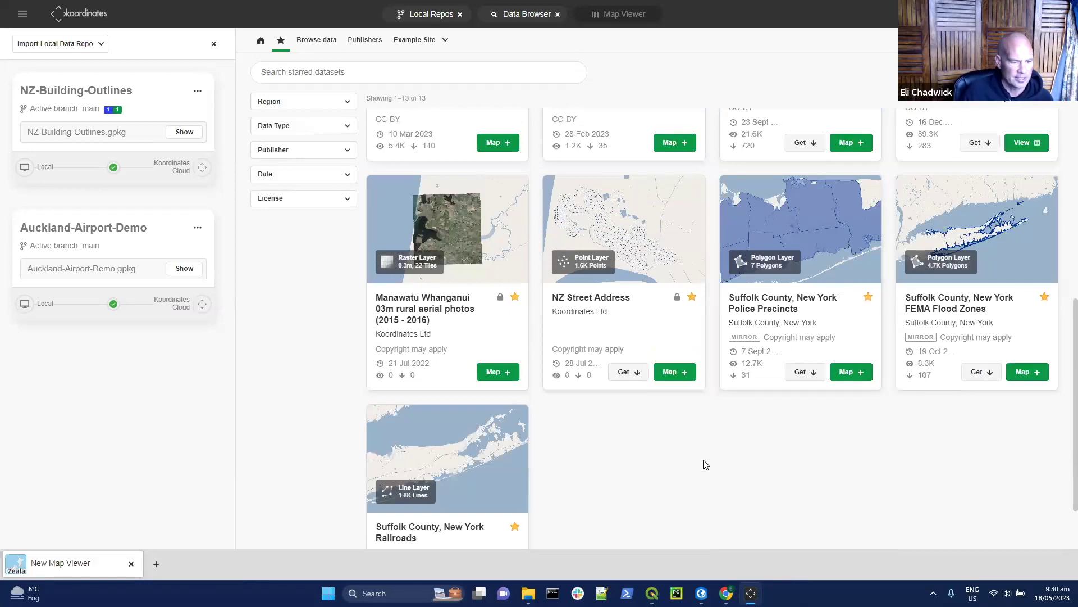
scroll(706, 464, "down", 1)
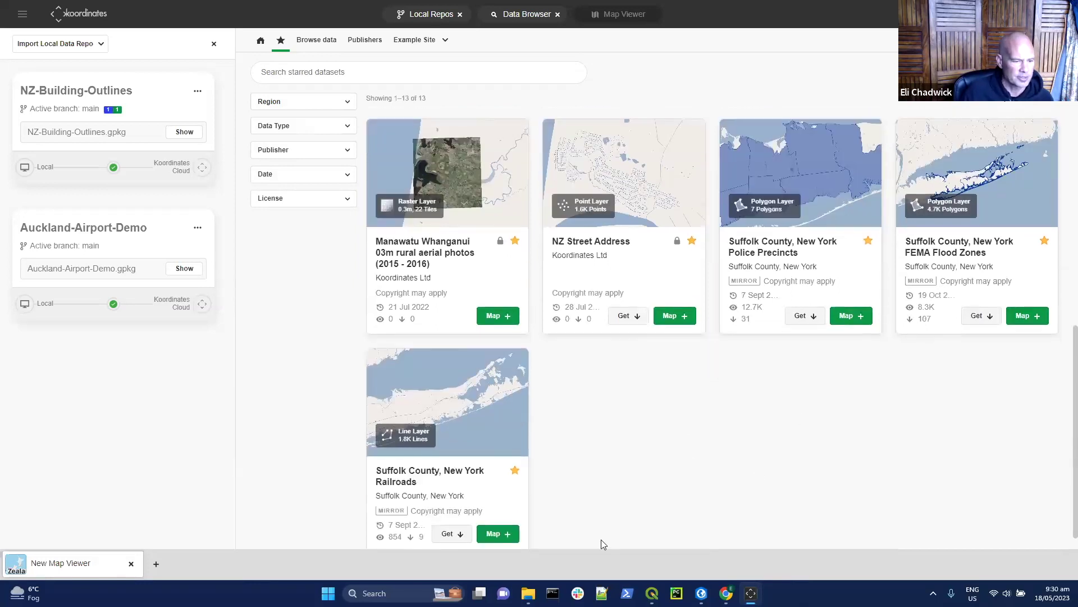
left_click(458, 434)
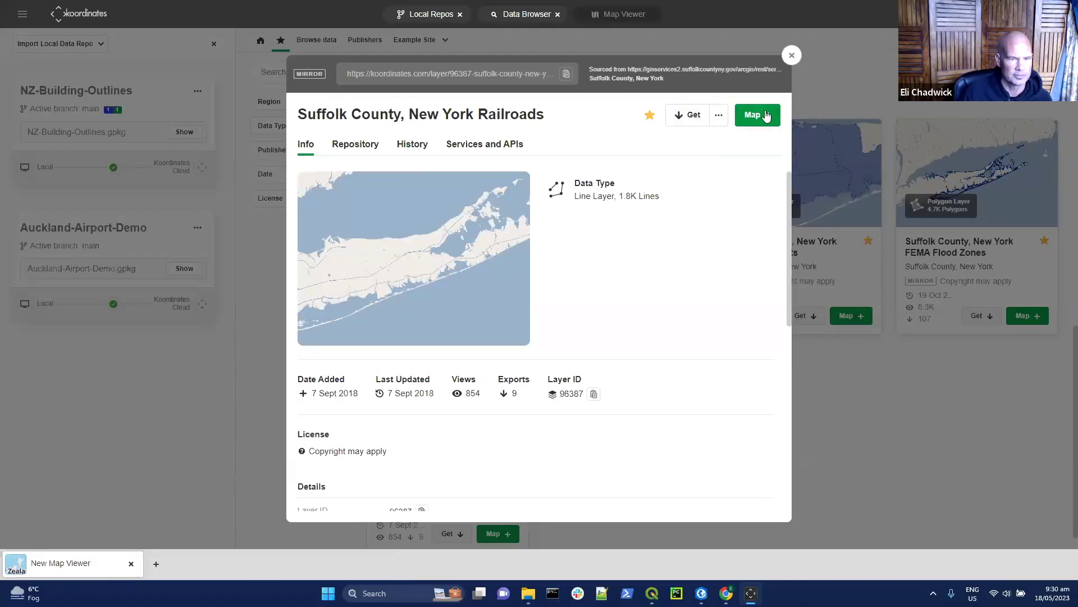
Clone the Suffolk County railroads repository without a spatial filter into Koordinates\Suffolk-County-New-York-Railroads and close the dataset details.
left_click(682, 116)
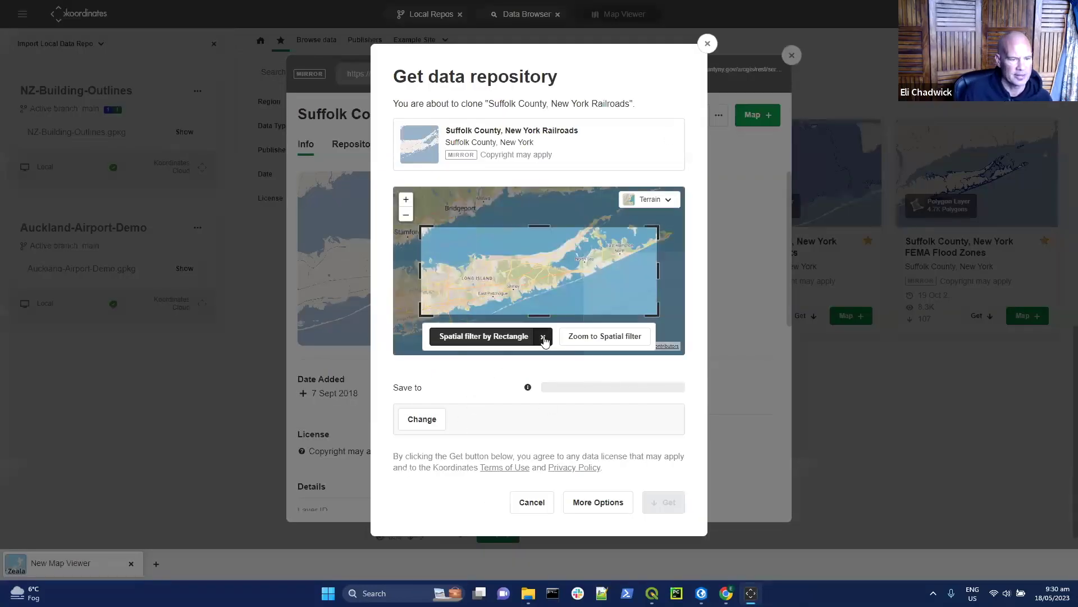
left_click(543, 338)
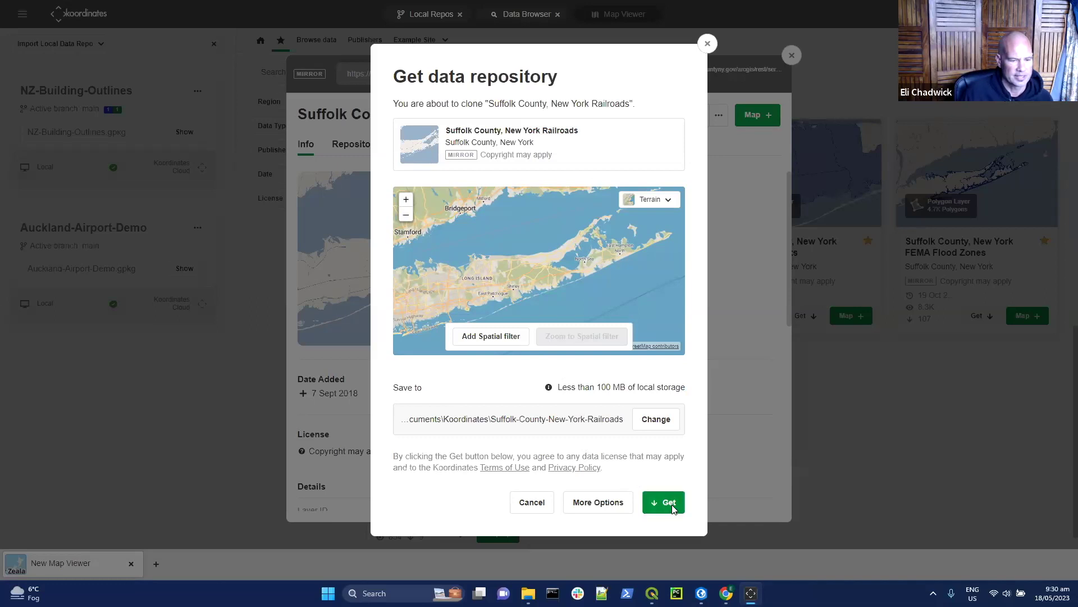
left_click(677, 507)
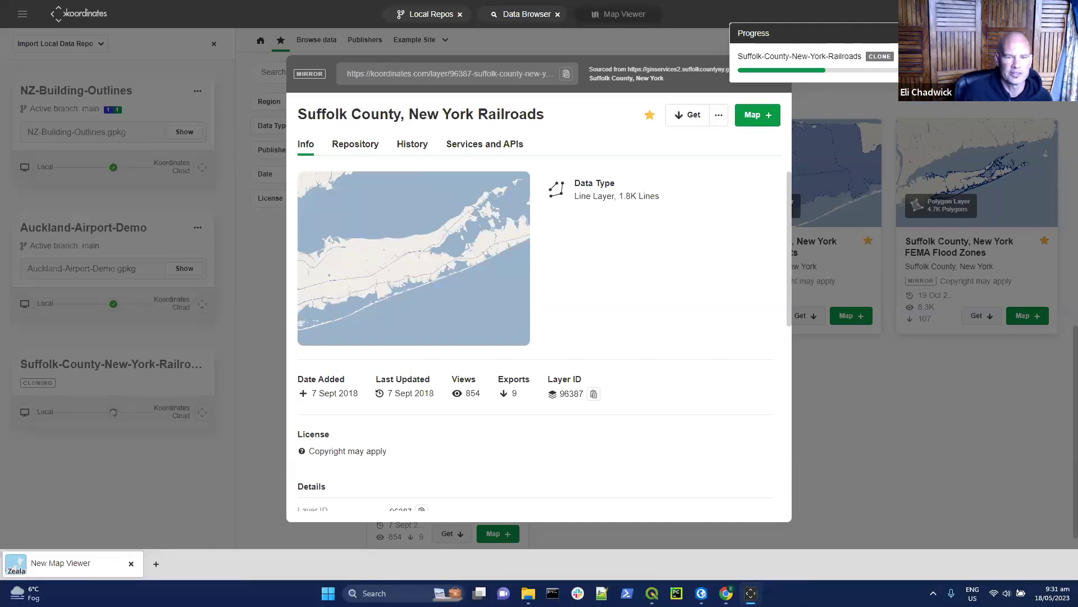
key("super+Down")
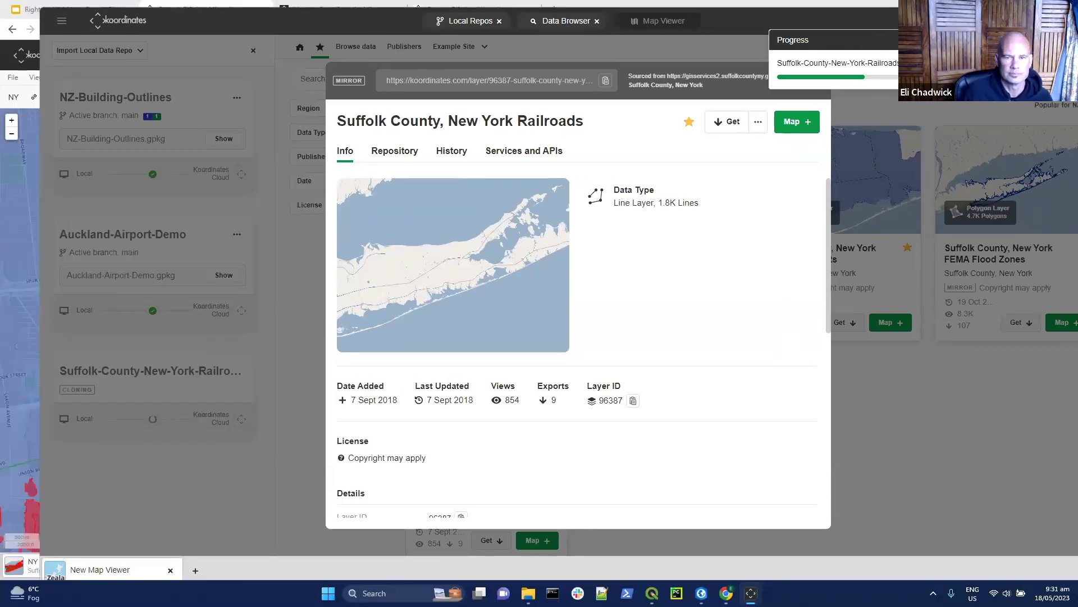
key("super+Up")
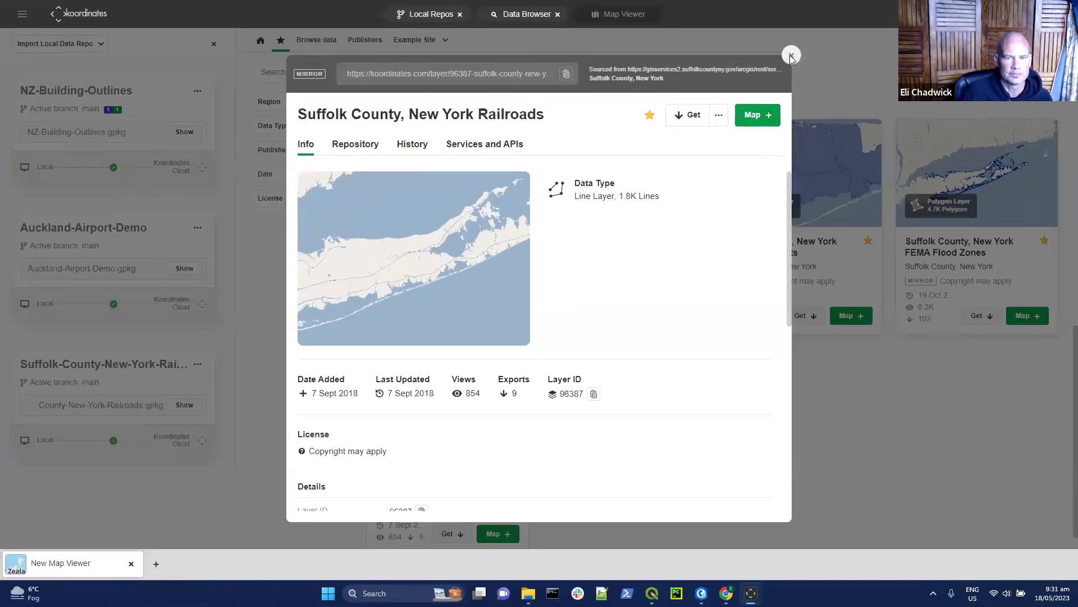
left_click(791, 56)
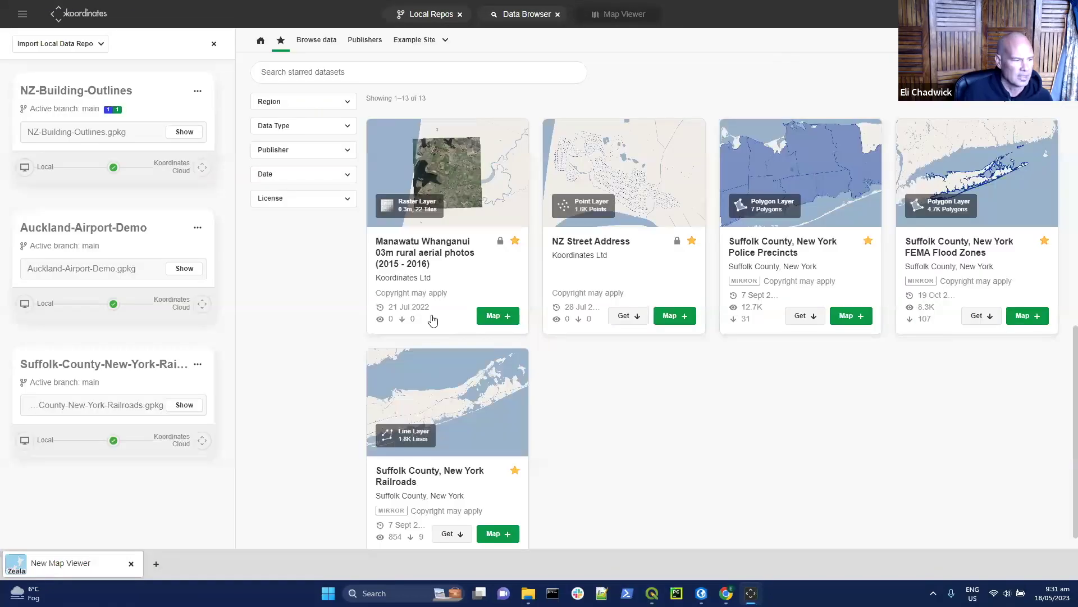
Examine the cloned railroads repository's local folder with its Kart files and GeoPackage working copy, and return to the Koordinates app.
left_click(102, 388)
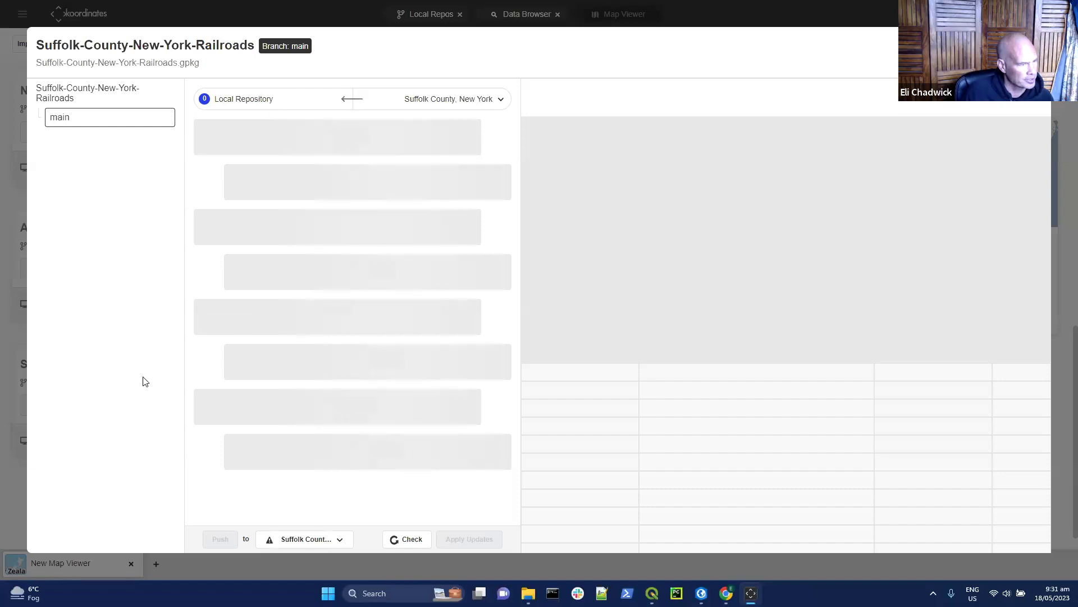
key("Escape")
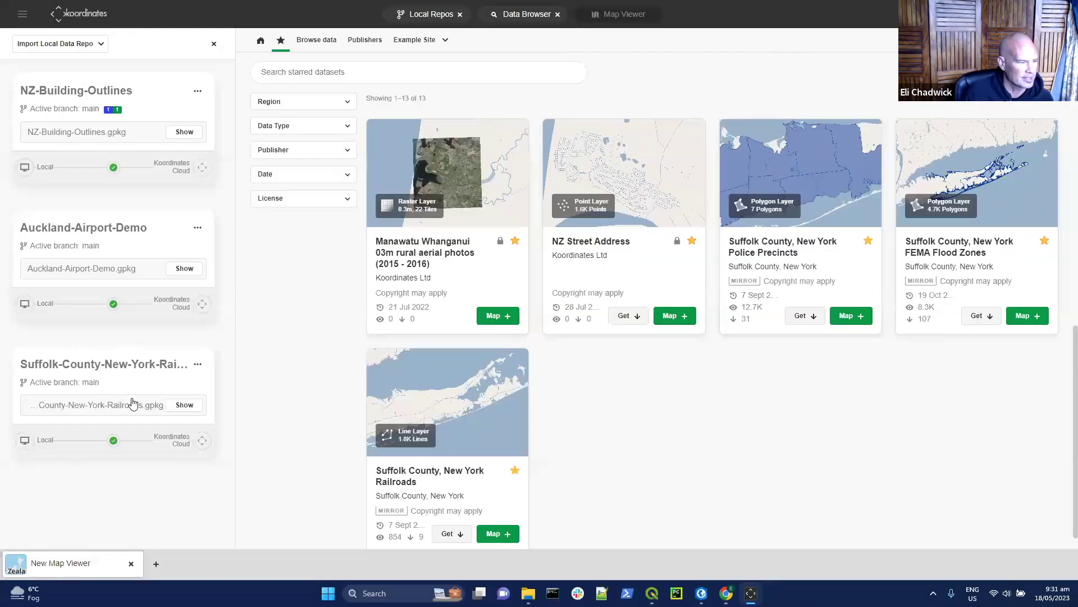
left_click(186, 405)
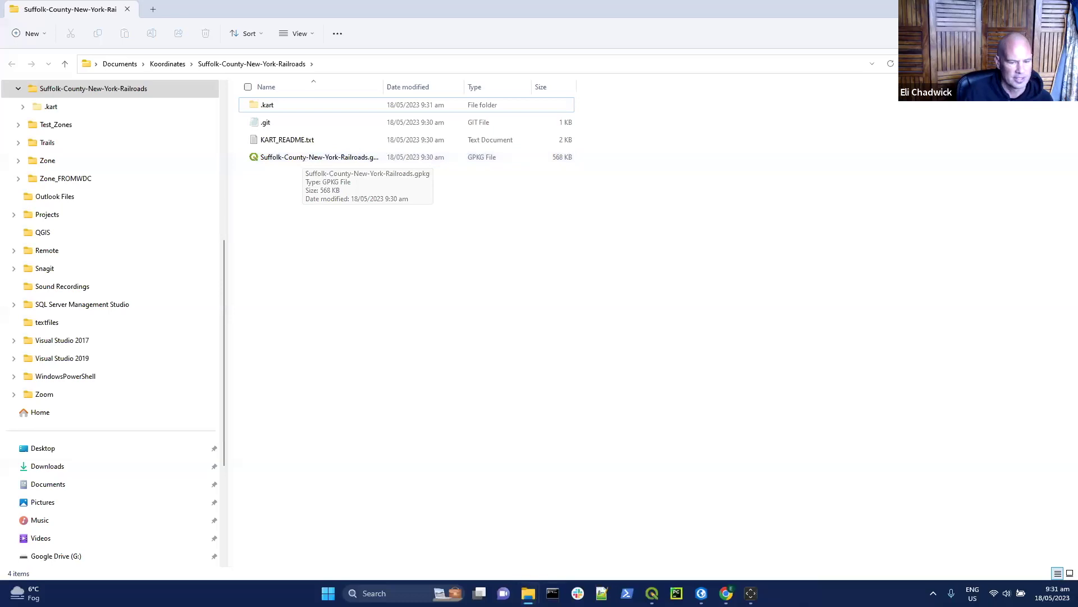
left_click(751, 593)
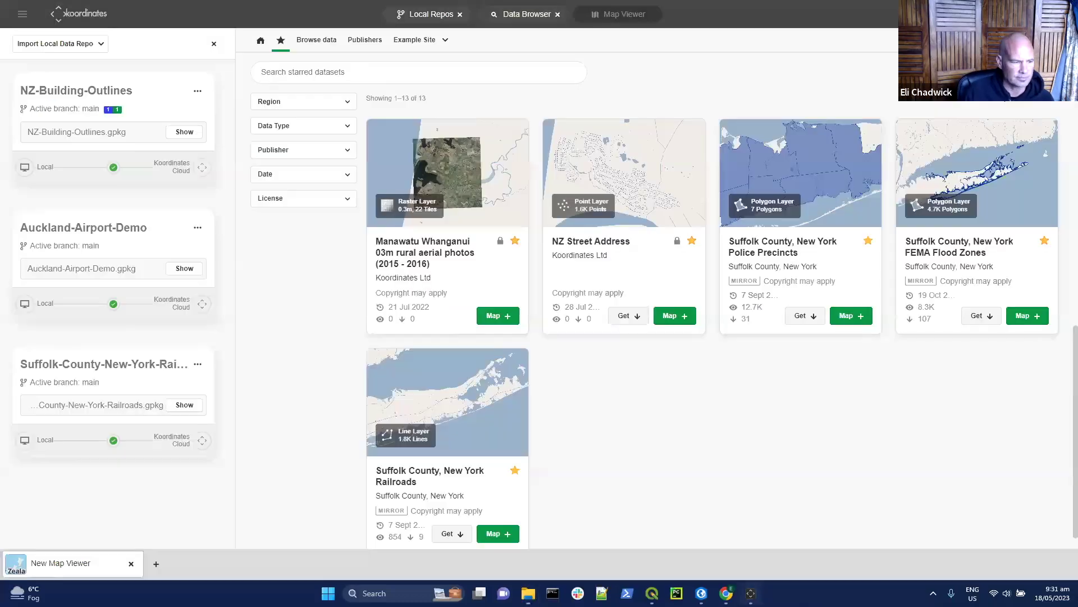
Review the railroads repository's commit history, main branch options, and the map and table of its added features.
left_click(88, 369)
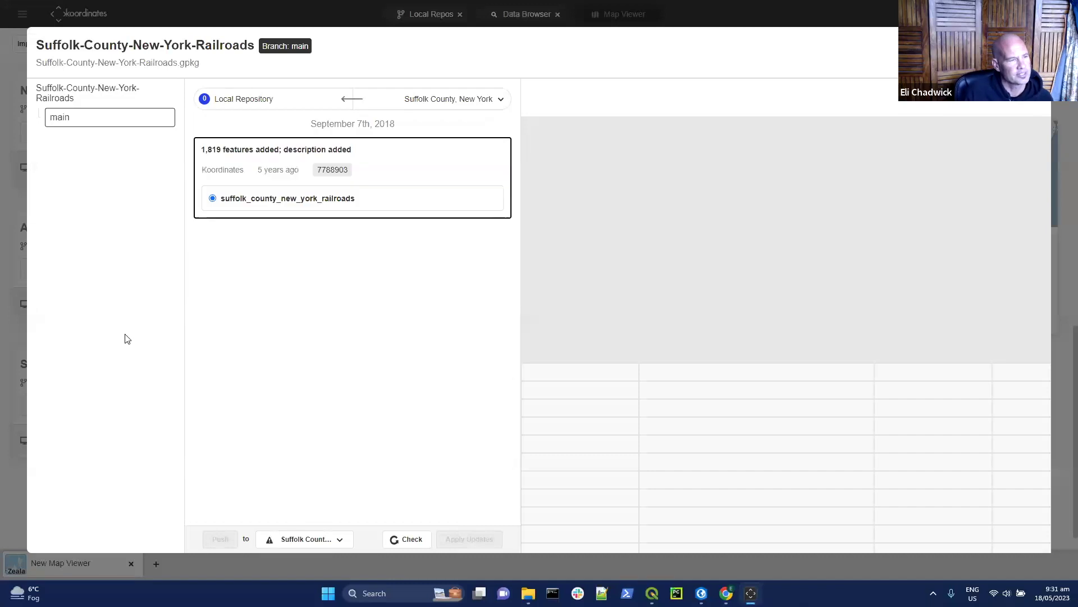
left_click(161, 119)
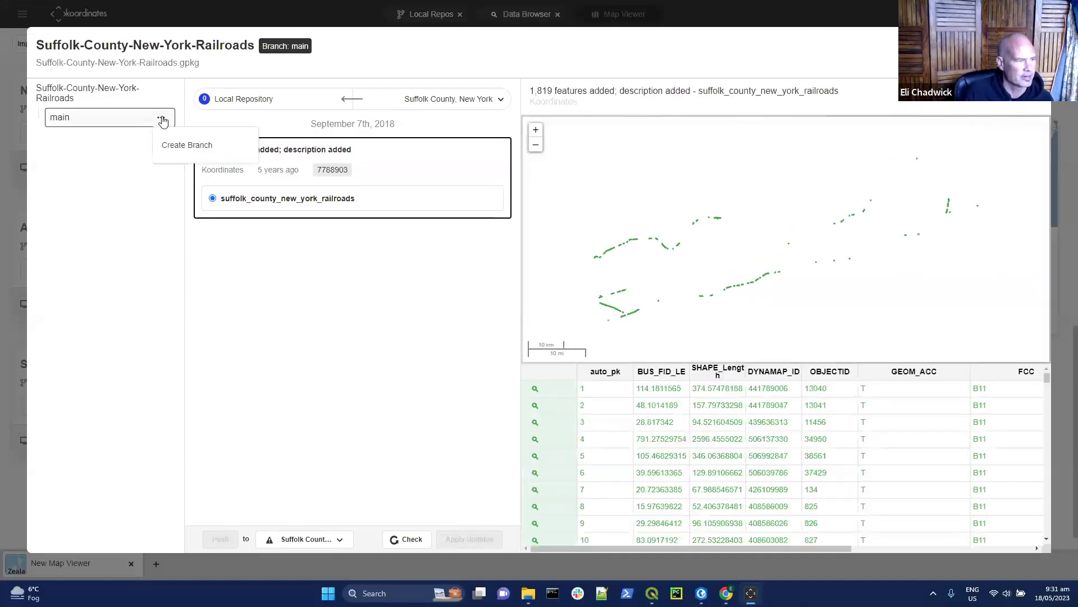
left_click(162, 120)
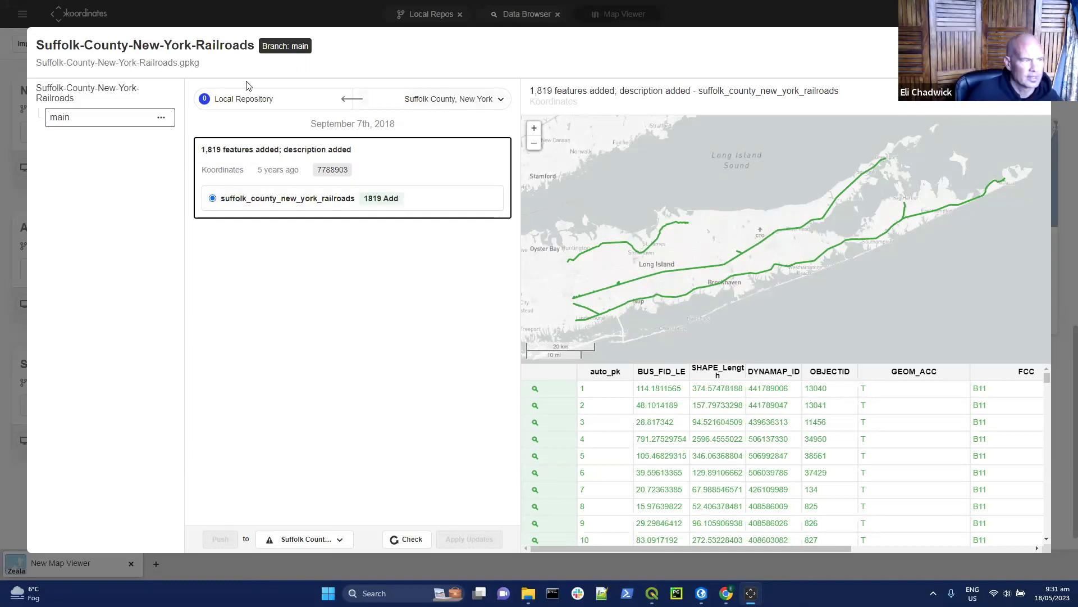
key("Escape")
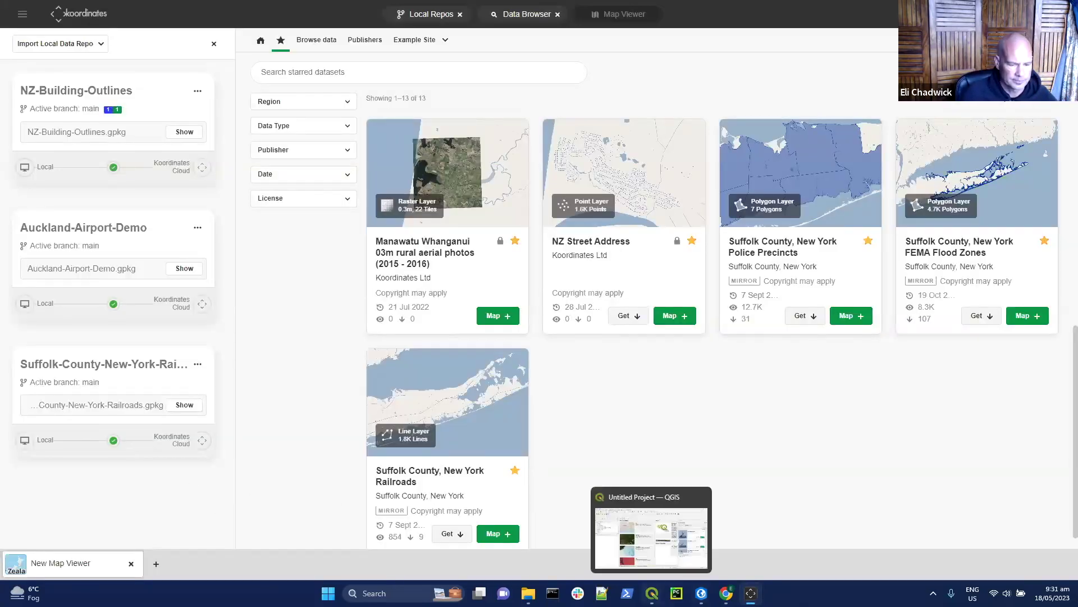
Switch to QGIS and open the recent Railroad project.
left_click(652, 592)
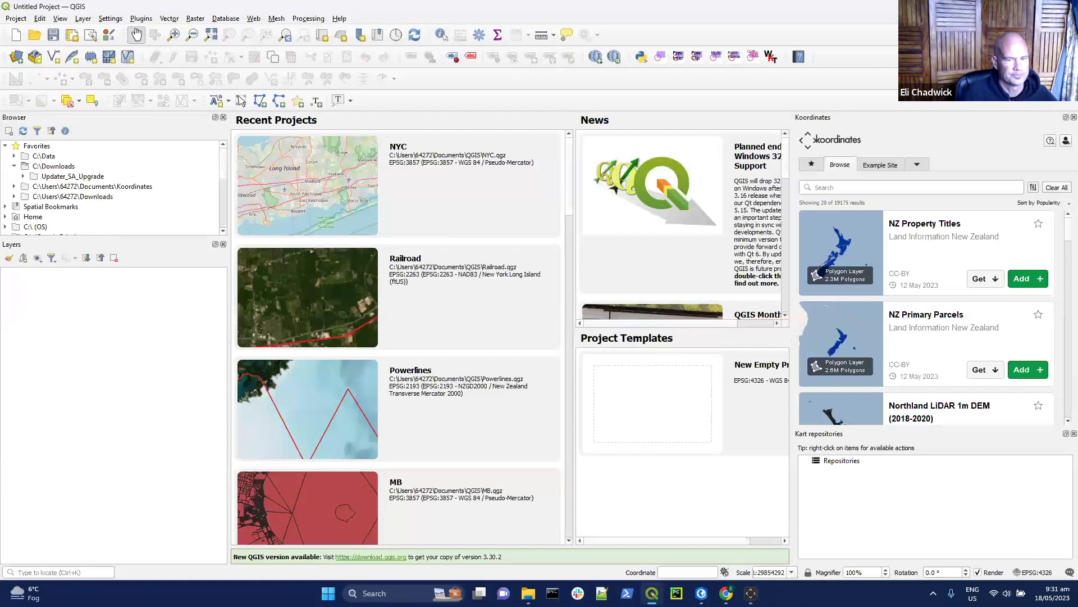
left_click(311, 290)
double_click(310, 290)
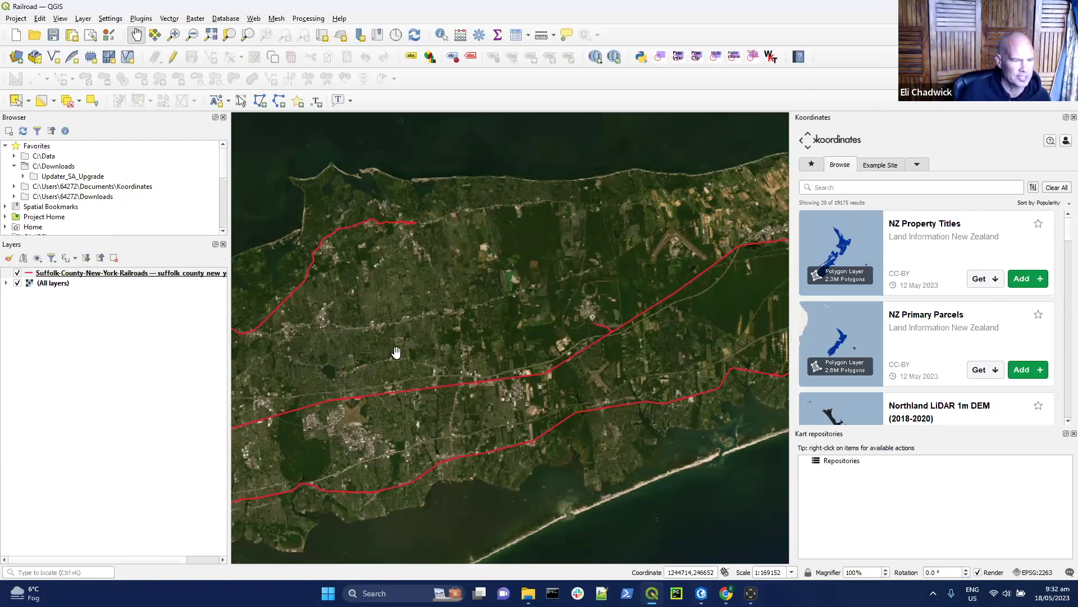
Draw a new railroad line extending the northern track eastward, keep the default attributes, and save the layer edits.
left_click(173, 57)
left_click(212, 58)
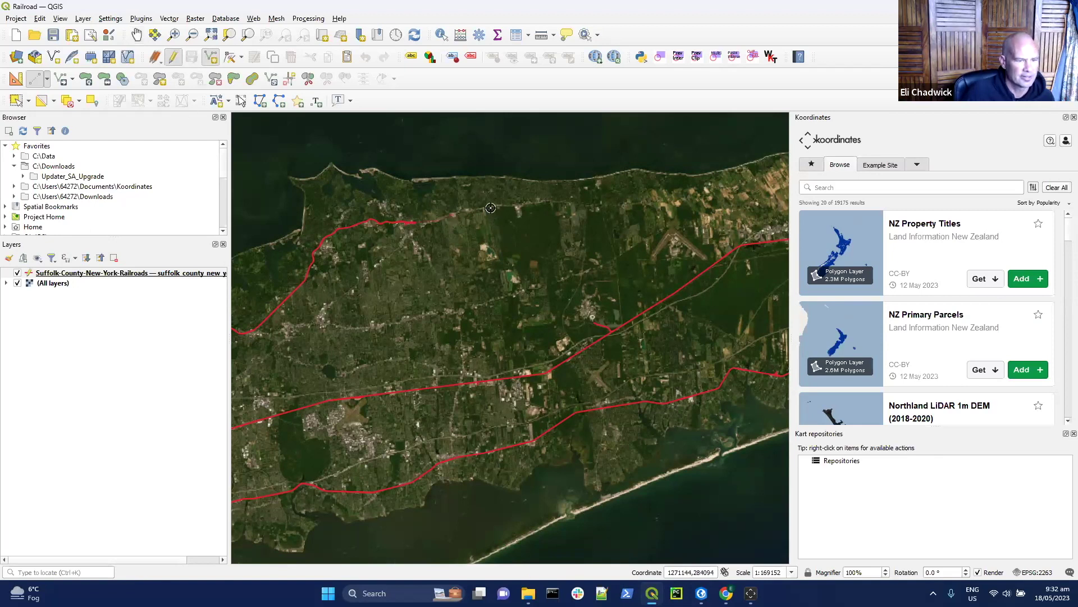
right_click(568, 203)
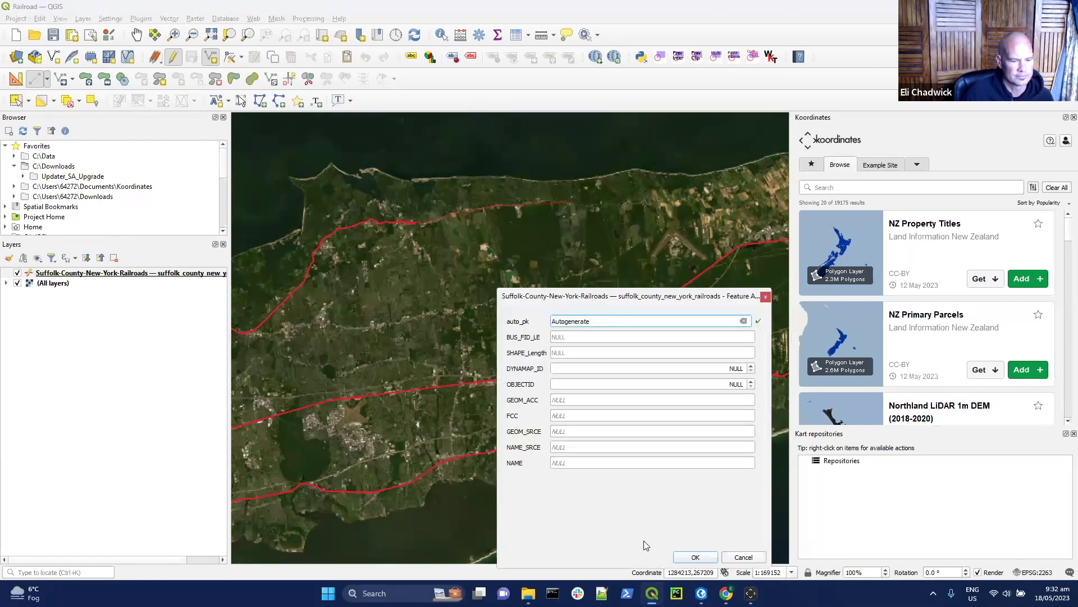
left_click(688, 555)
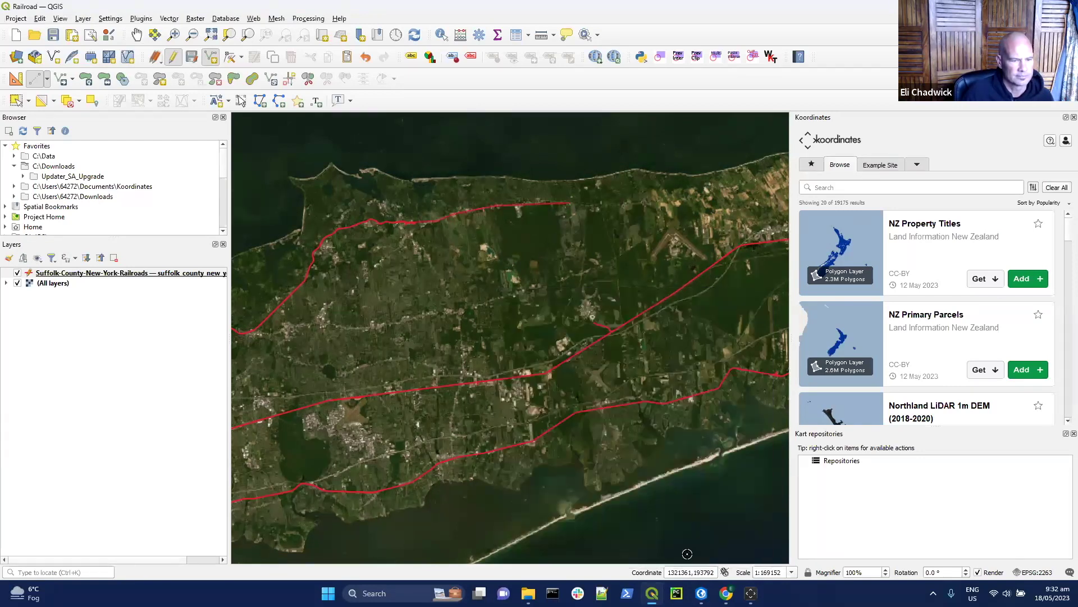
left_click(192, 57)
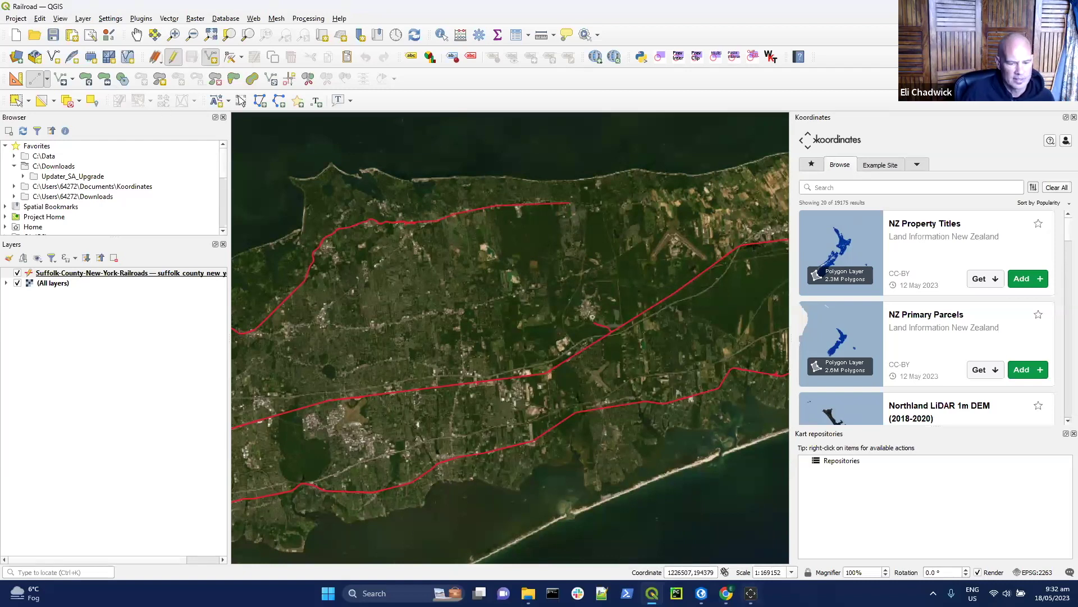
Switch to the Koordinates app and review the railroads repository's uncommitted edit on the map and in the attribute table.
key("alt+Tab")
left_click(111, 377)
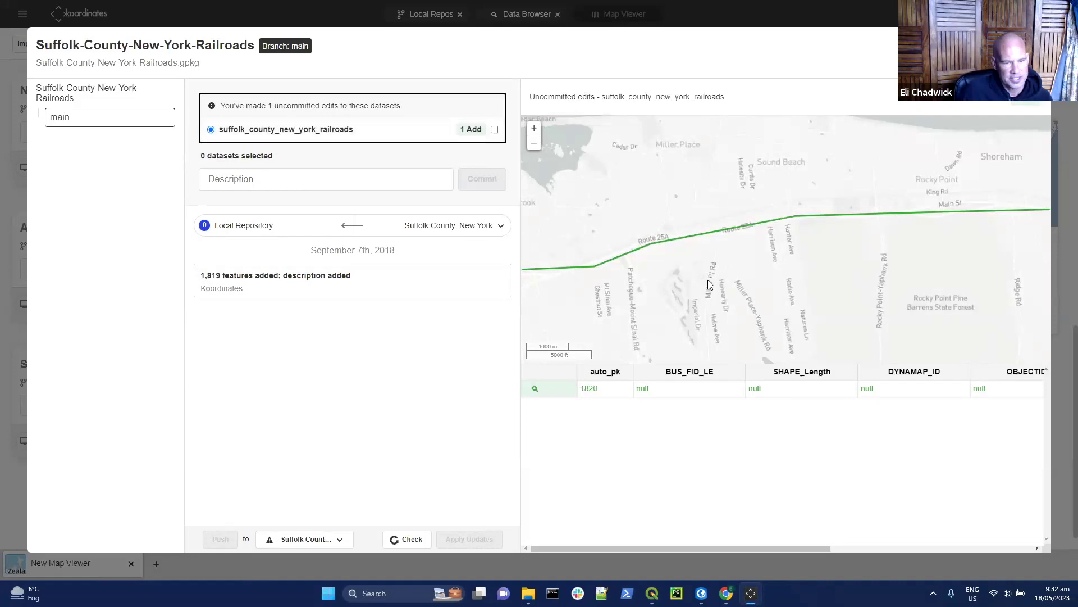
scroll(797, 248, "down", 1)
scroll(797, 248, "down", 1)
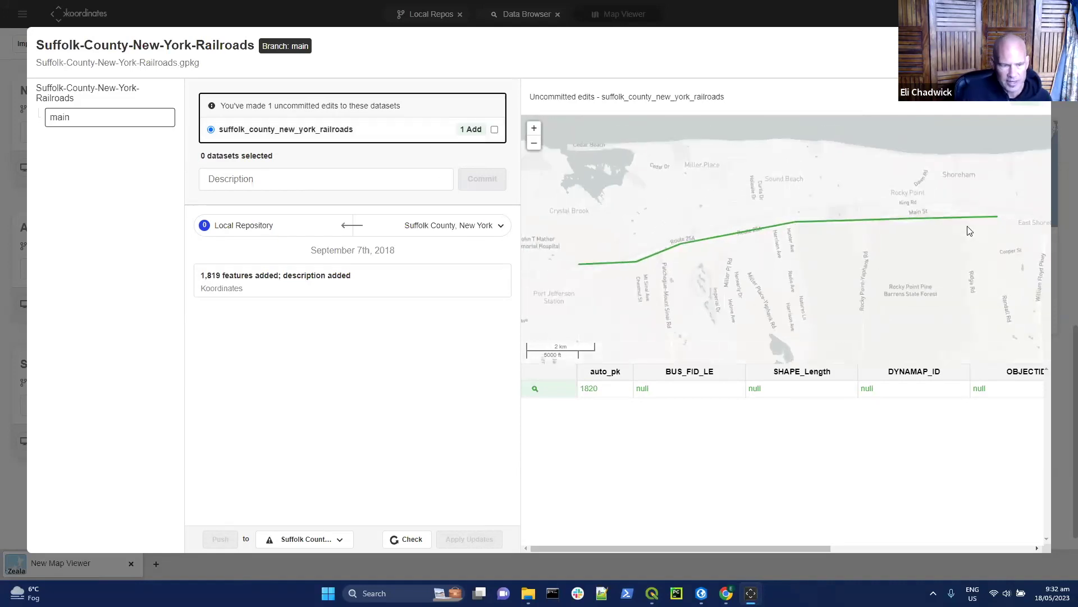
mouse_move(726, 547)
left_mouse_down()
mouse_move(867, 556)
mouse_move(723, 556)
left_mouse_up()
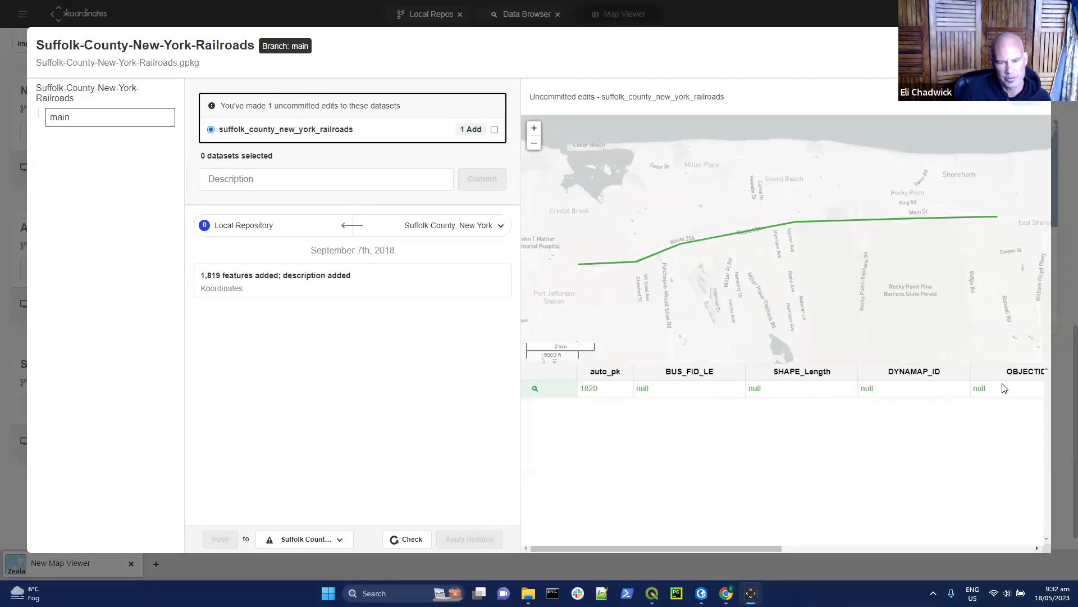
Commit the uncommitted edit to the suffolk_county_new_york_railroads dataset with the description "East line".
left_click(495, 130)
left_click(227, 179)
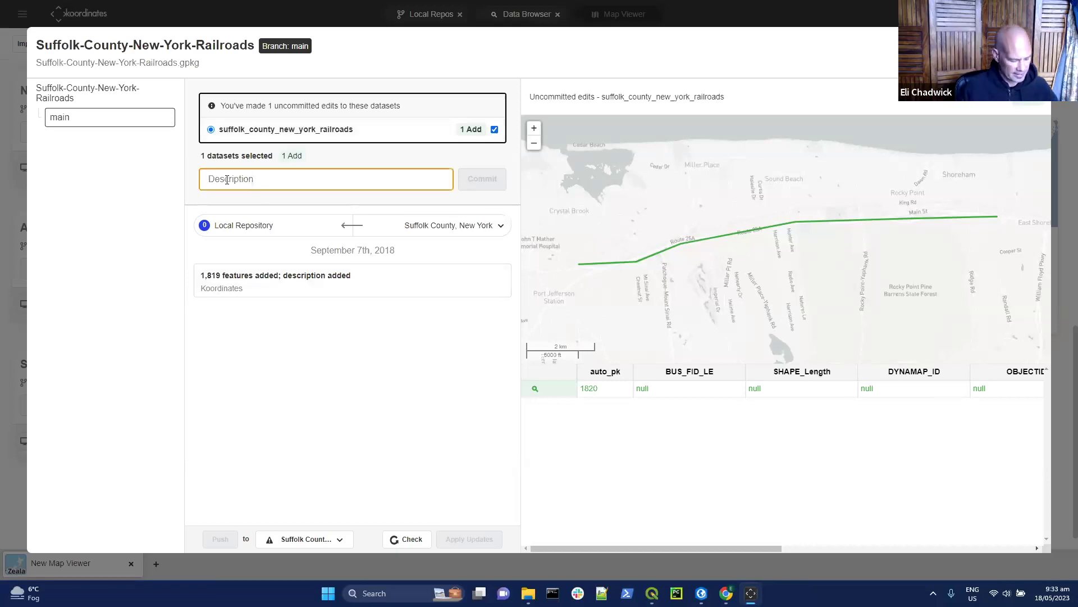
type("East line")
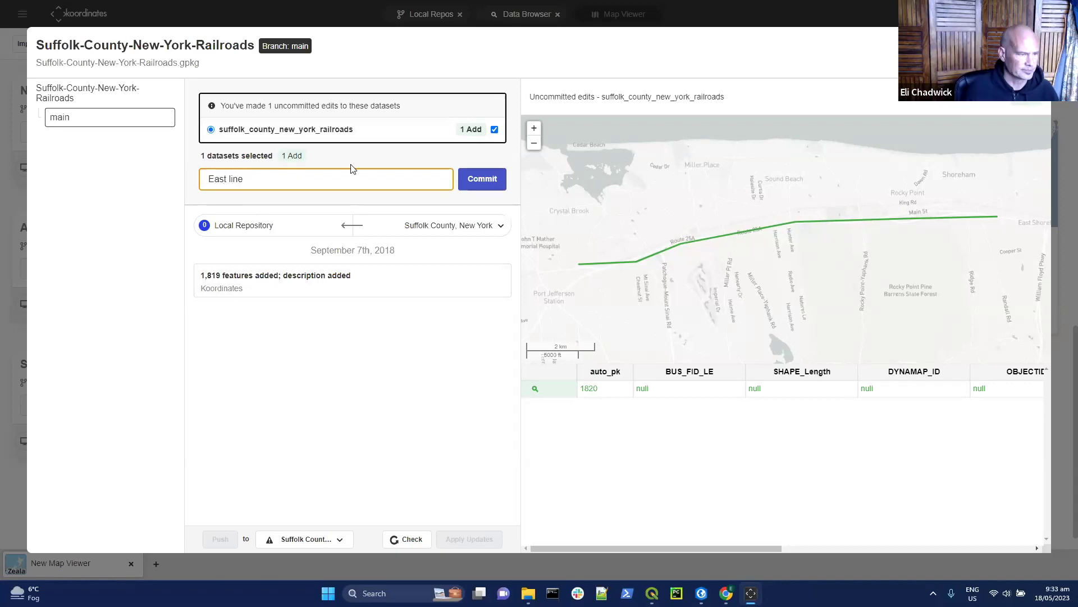
left_click(495, 187)
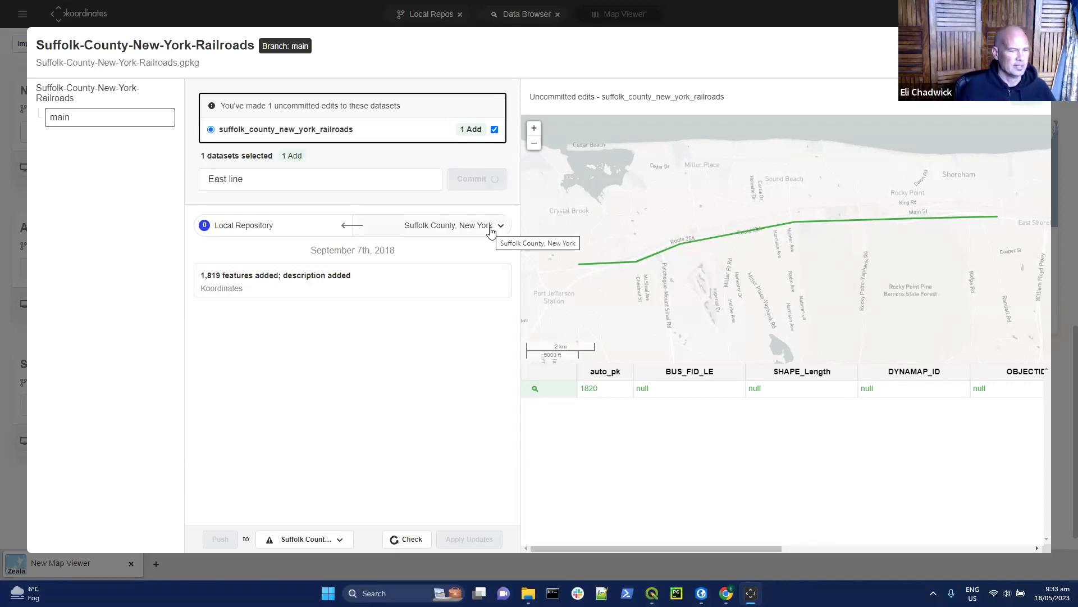